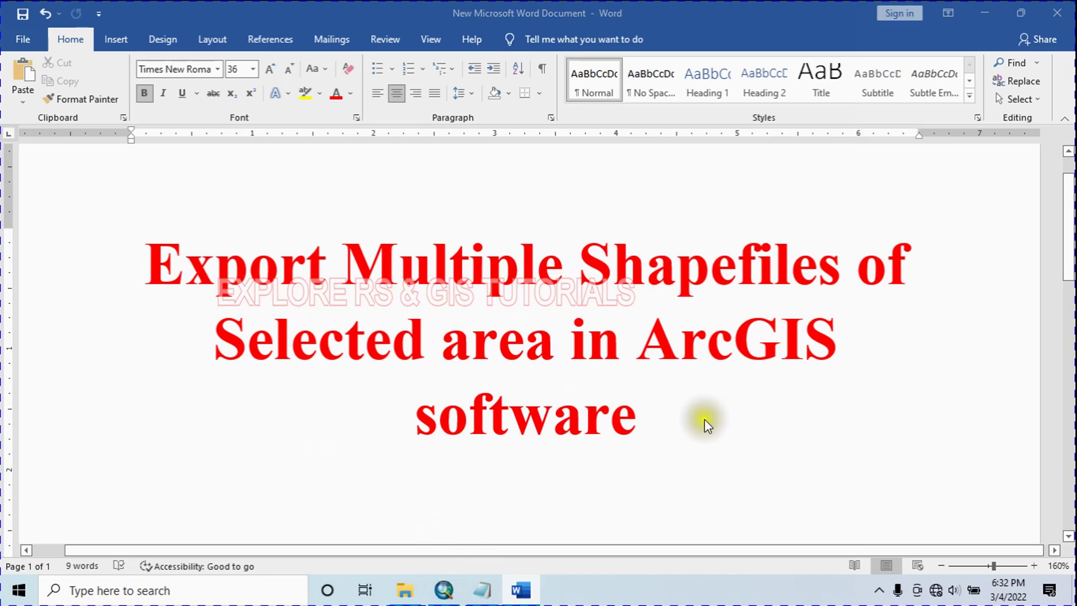
Switch to ArcMap and examine the Road, Water_Body, Drain and Building layers on the map.
click(444, 590)
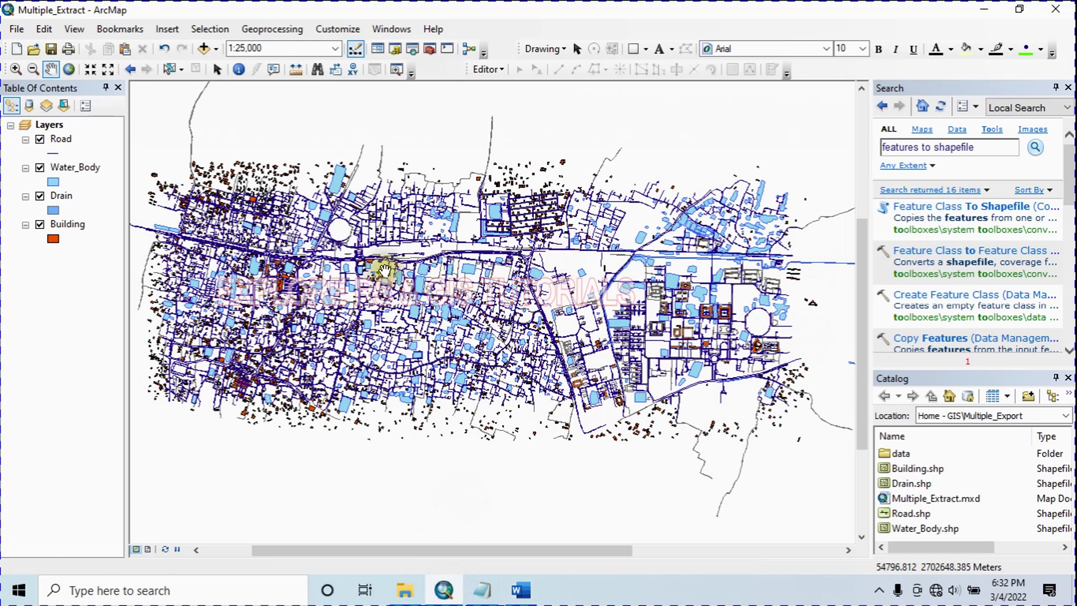
drag(378, 270, 376, 276)
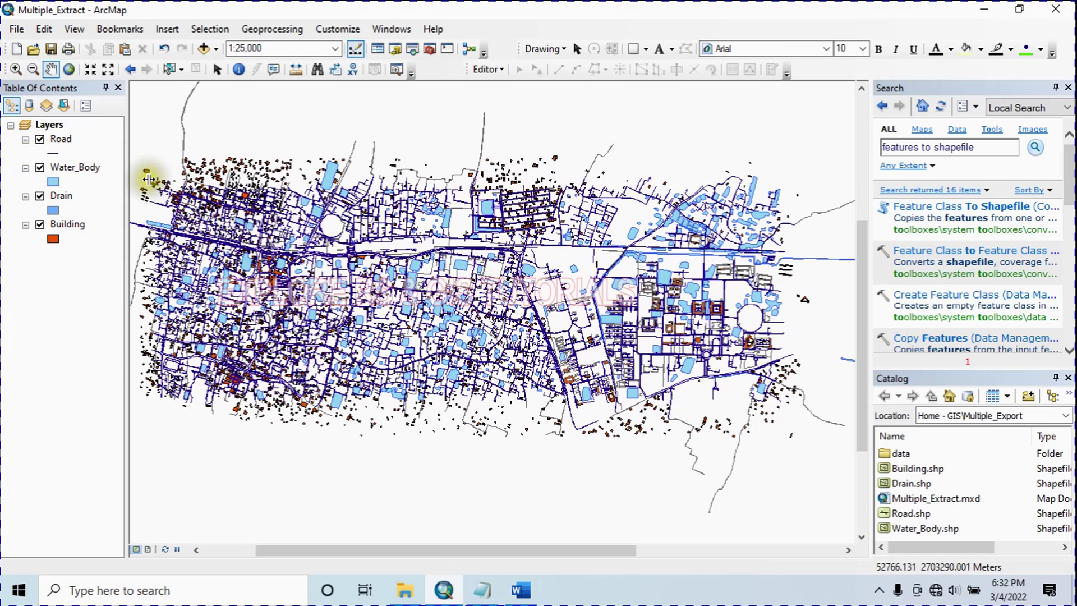
click(48, 124)
click(40, 140)
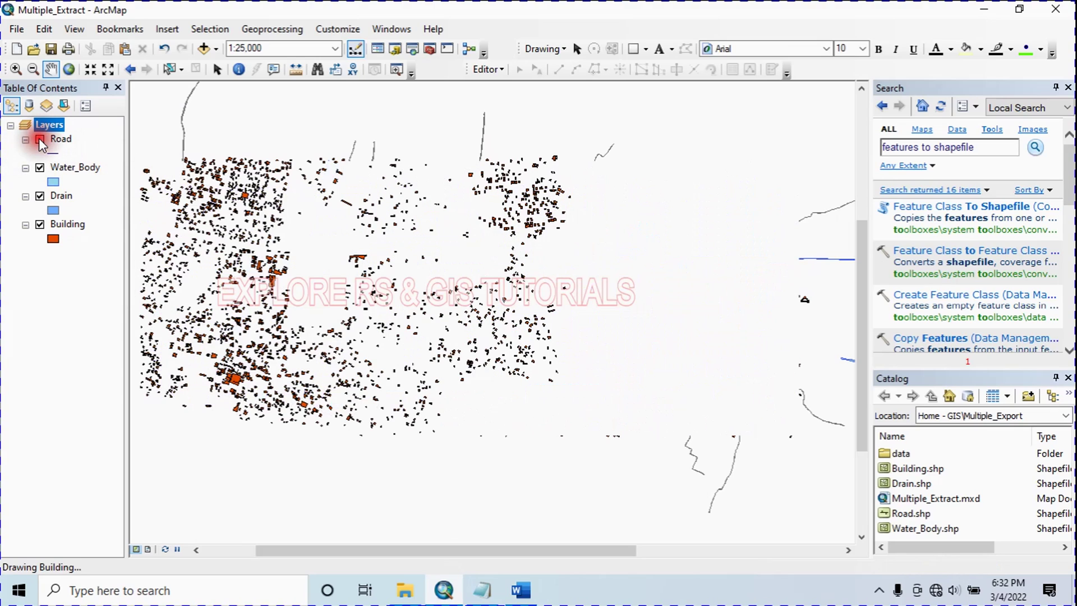
click(39, 140)
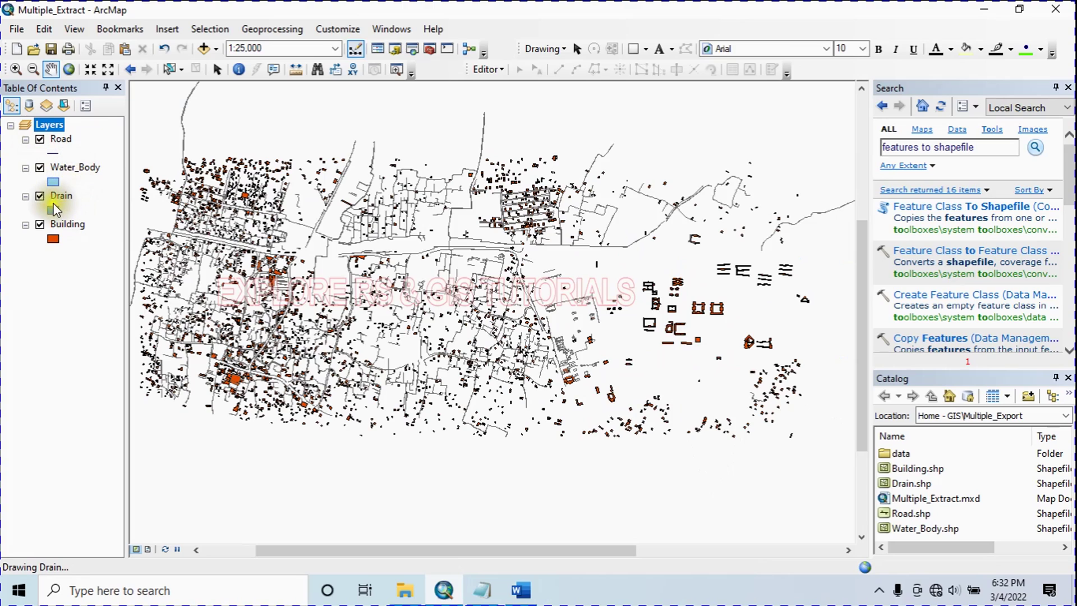
scroll(310, 347, up, 5)
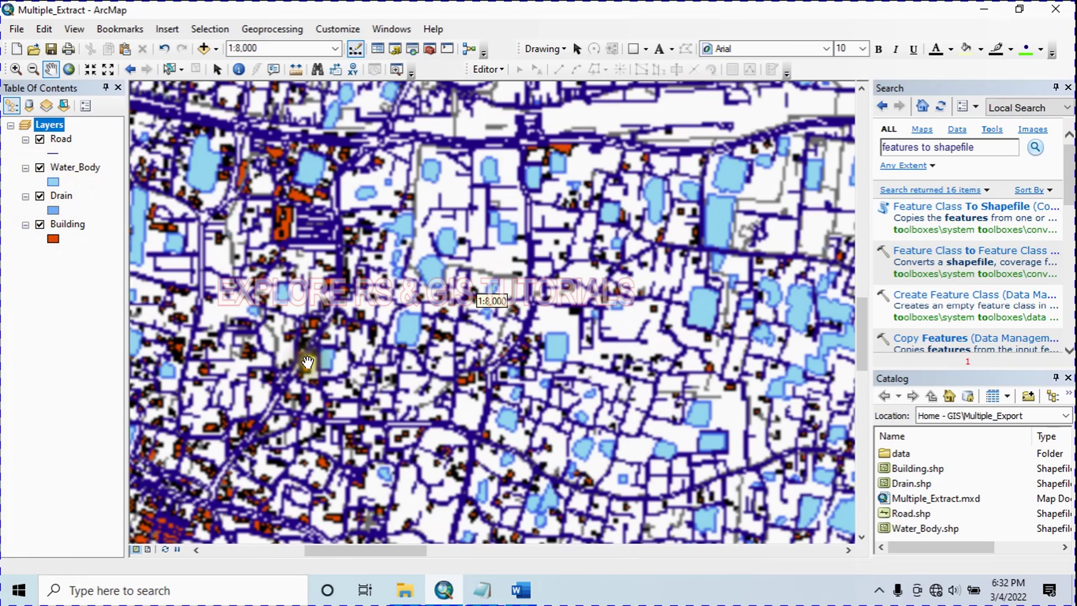
scroll(314, 337, down, 3)
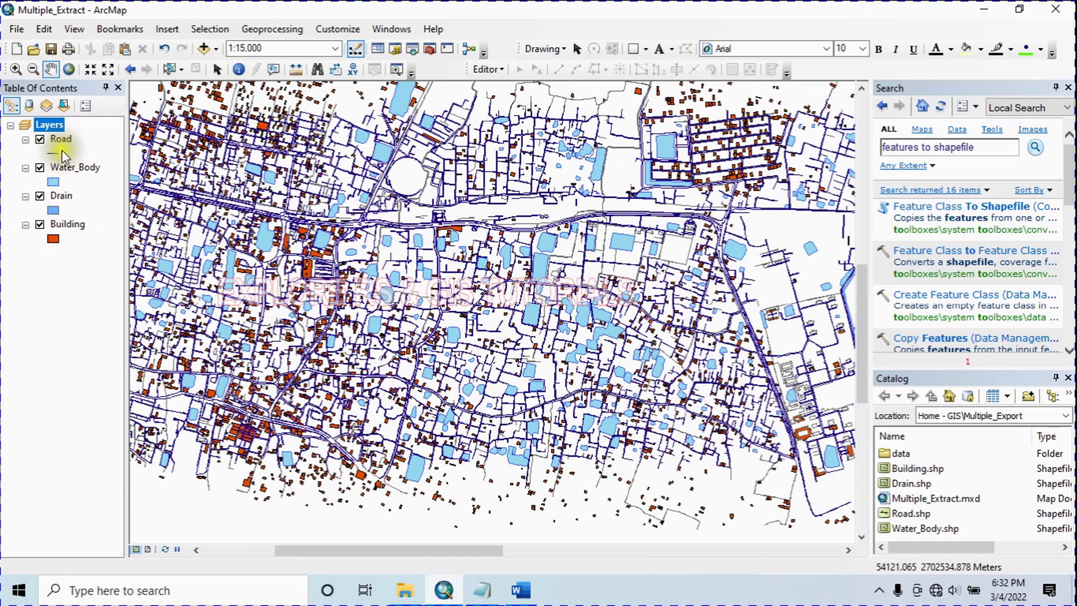
Open the Feature Class To Shapefile (multiple) tool and add the Road, Water_Body, Drain and Building layers as input features.
click(868, 147)
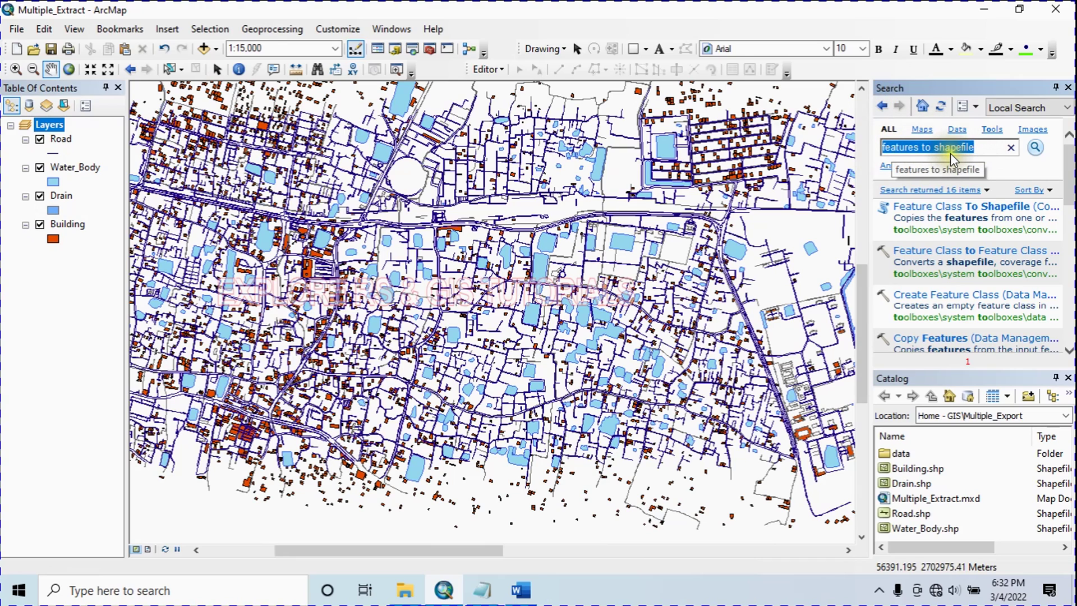
click(916, 205)
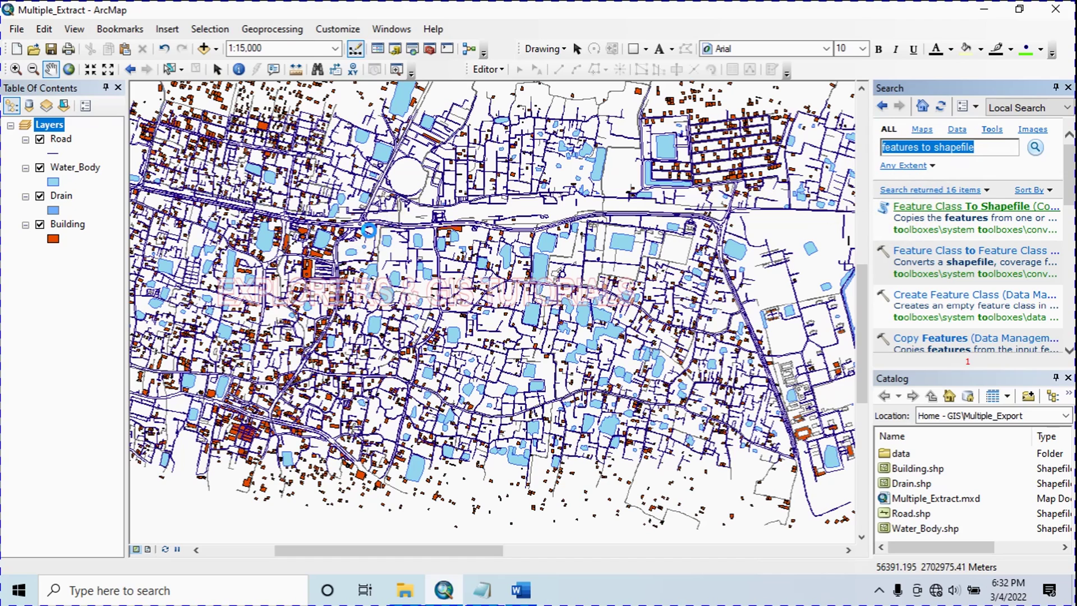
click(410, 214)
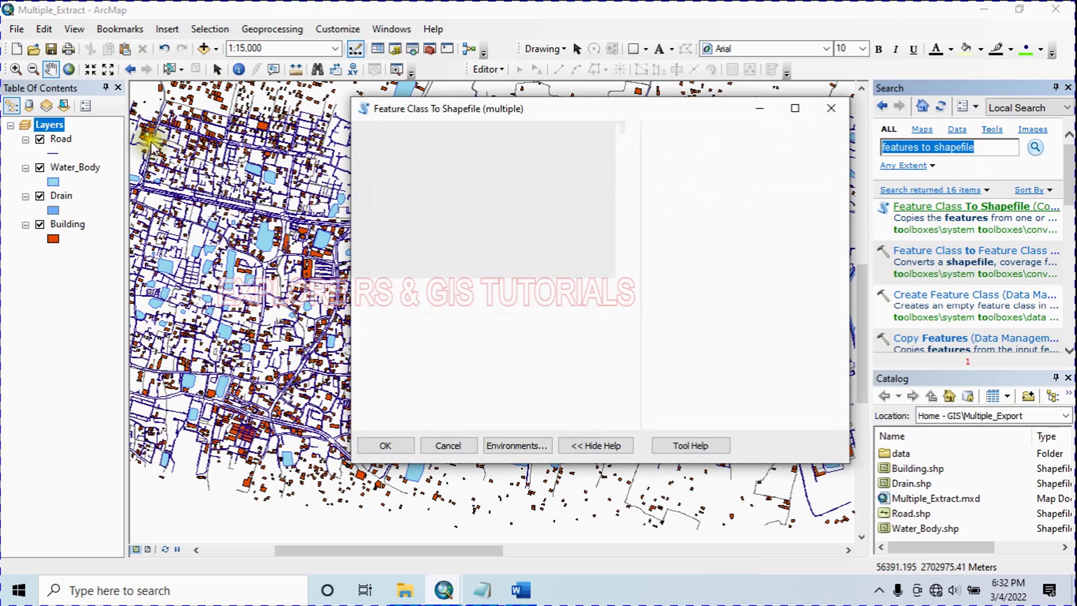
click(64, 140)
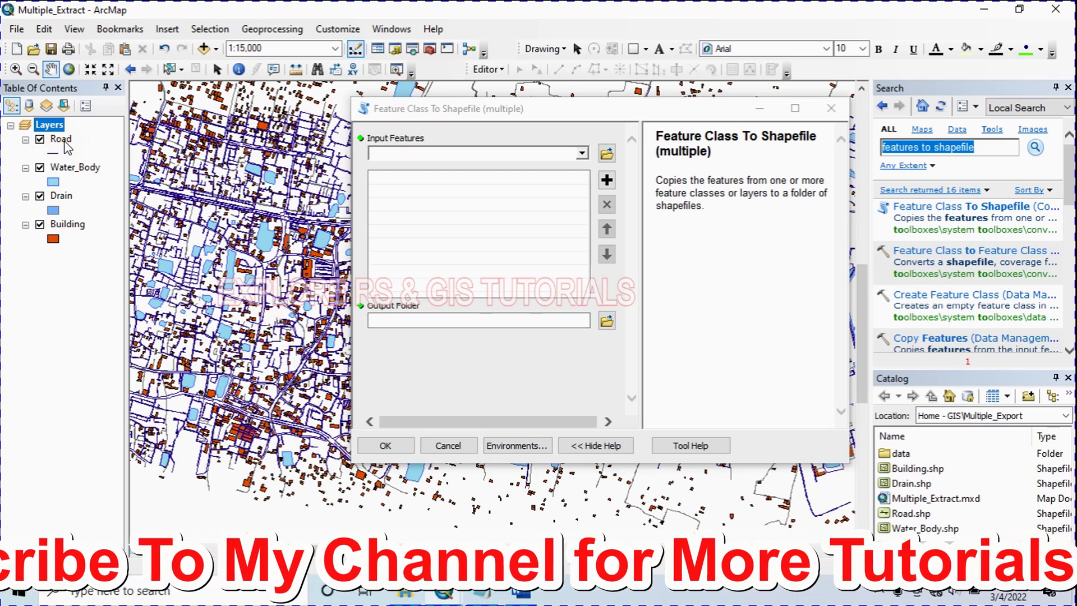
click(61, 140)
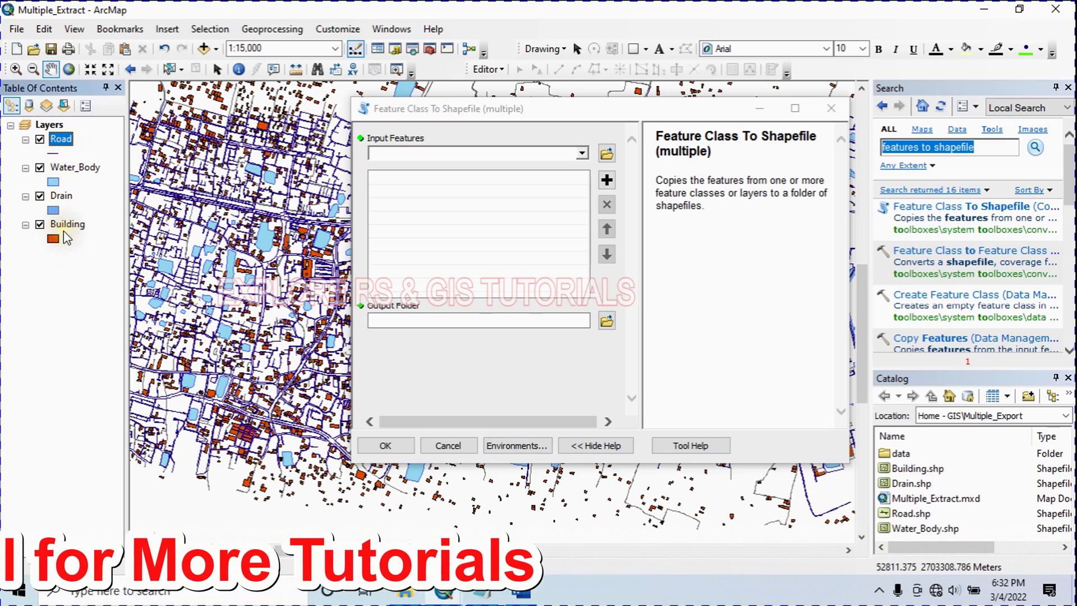
ctrl+click(66, 224)
ctrl+click(71, 168)
ctrl+click(70, 193)
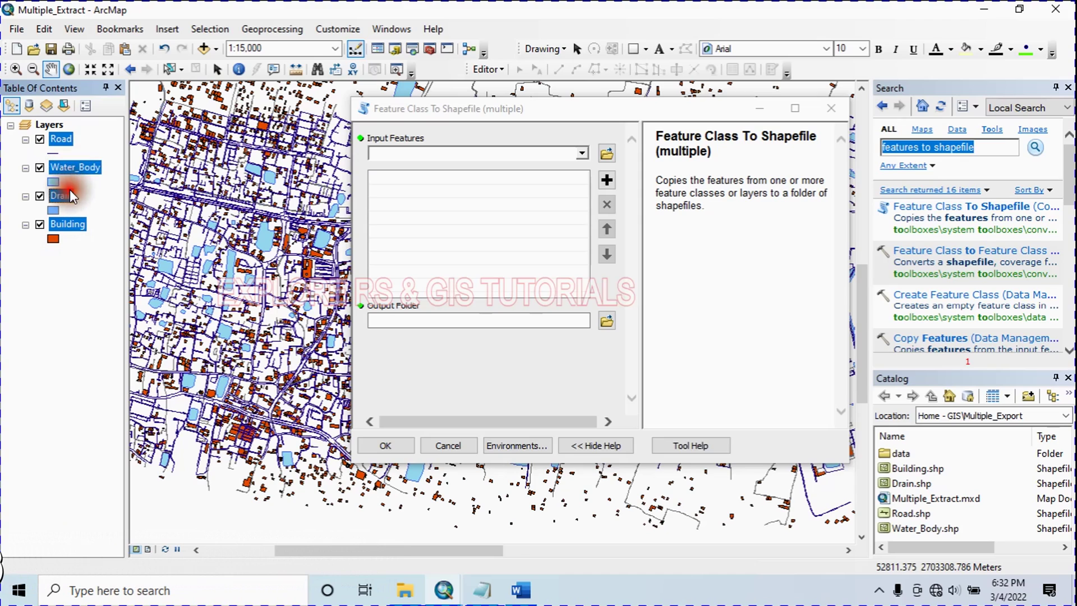
drag(61, 139, 387, 191)
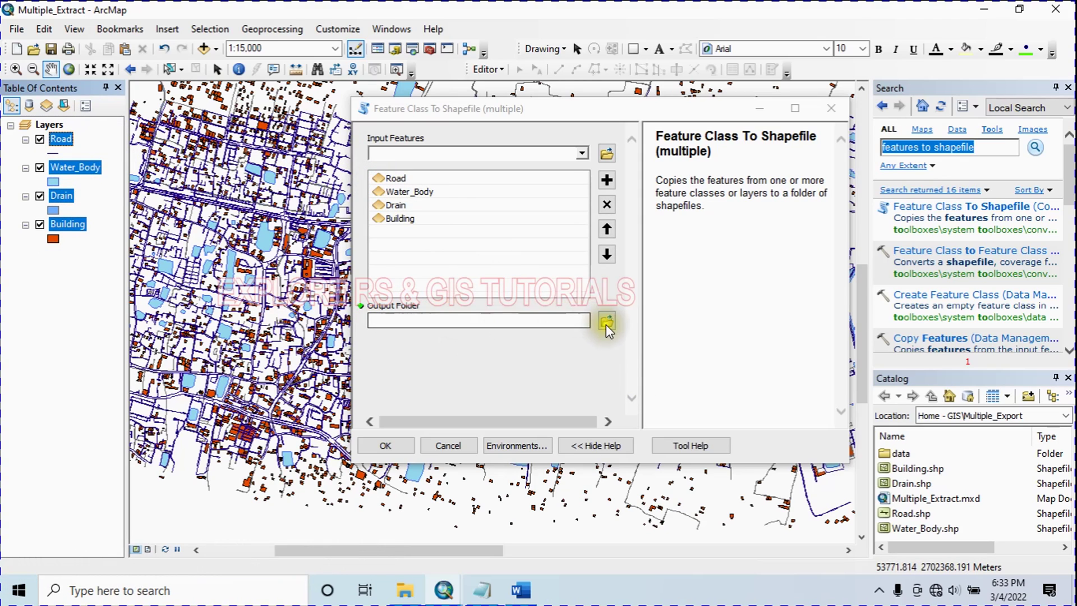
Set the output folder to data inside Multiple_Export and run the shapefile export.
click(606, 322)
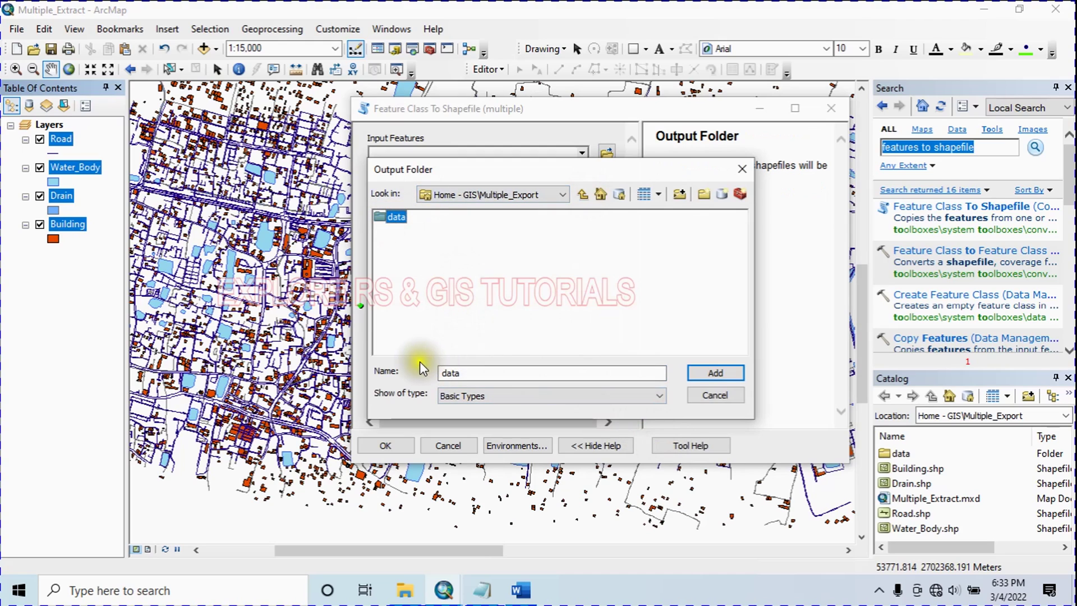
click(715, 373)
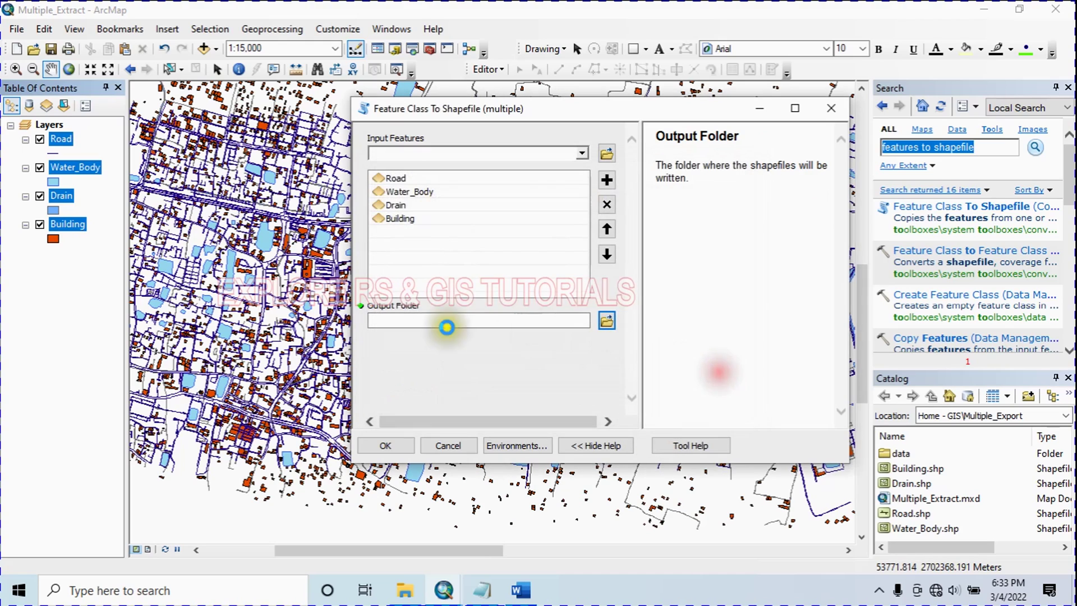
click(339, 475)
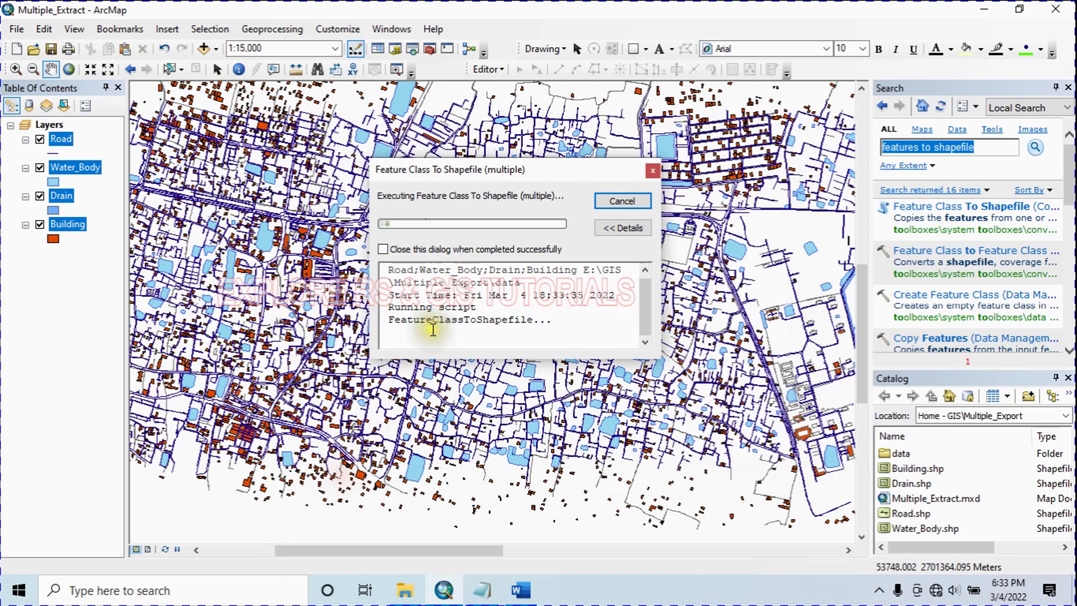
mouse_move(488, 177)
mouse_down()
mouse_move(430, 165)
mouse_move(484, 165)
mouse_up()
click(71, 146)
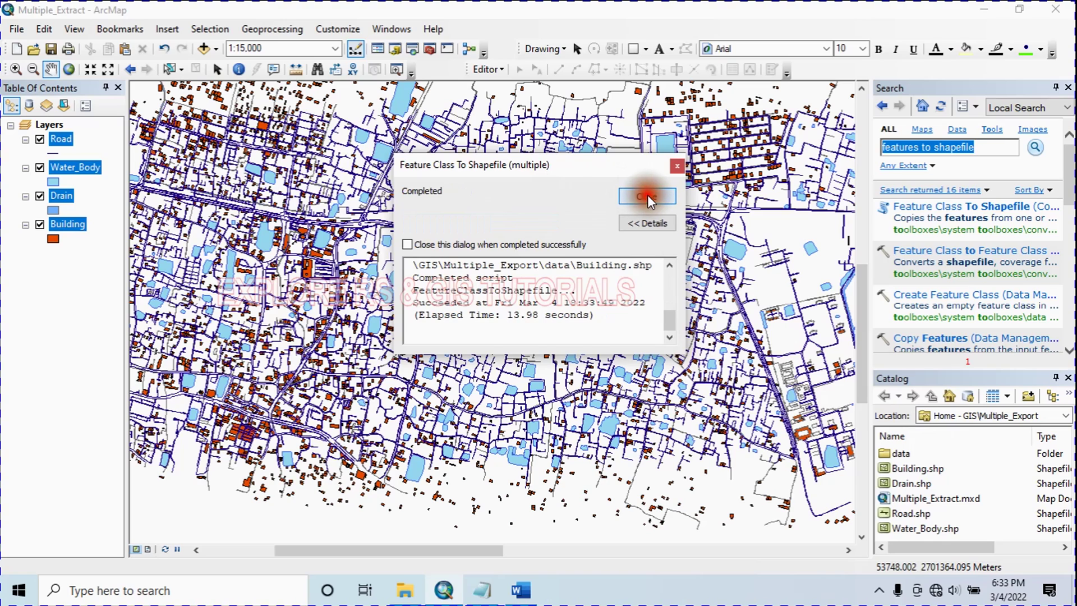
click(646, 196)
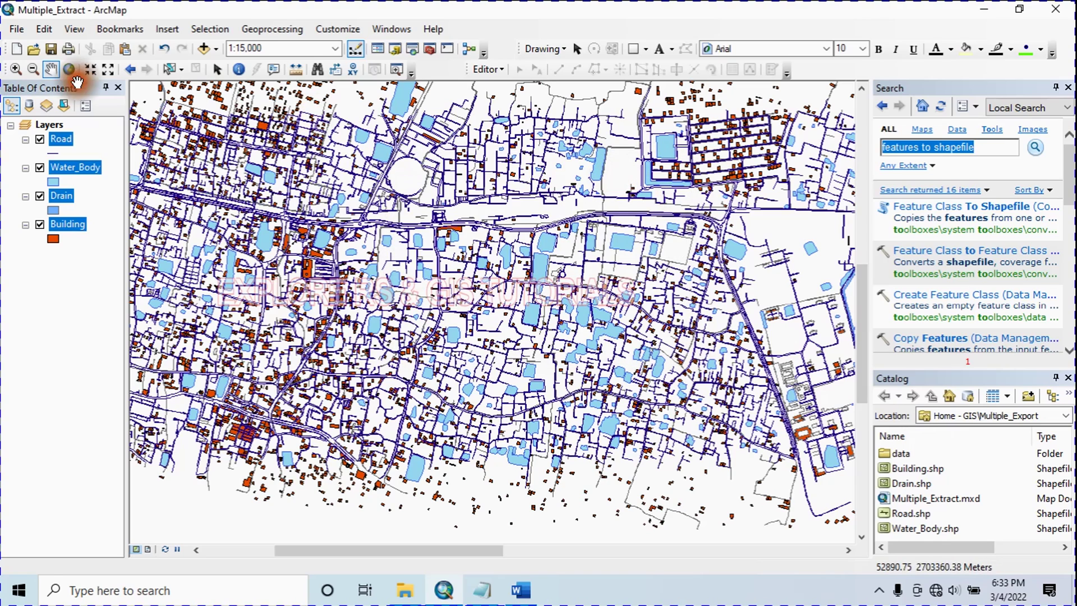
Remove all four layers from the map and add the Building, Drain, Road and Water_Body shapefiles from the data folder.
right_click(63, 139)
click(103, 166)
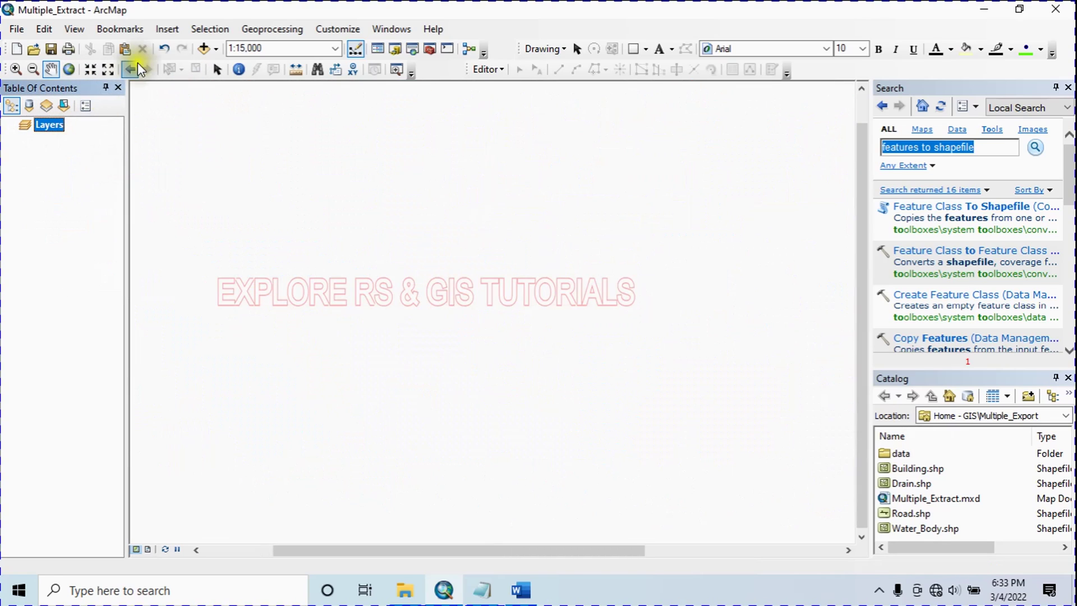
click(217, 50)
click(235, 67)
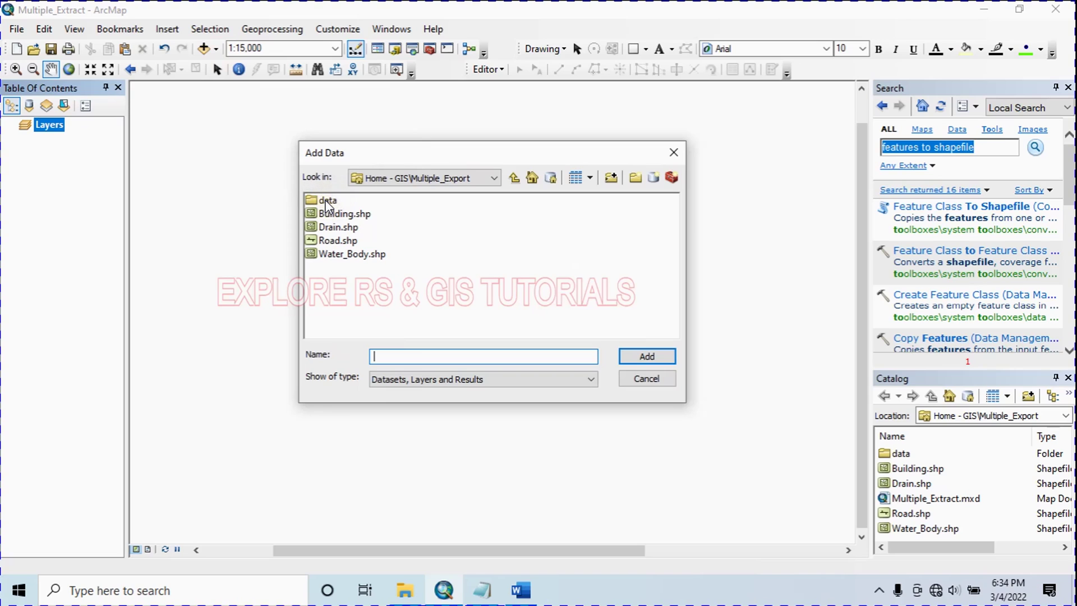
double_click(326, 200)
drag(330, 264, 336, 198)
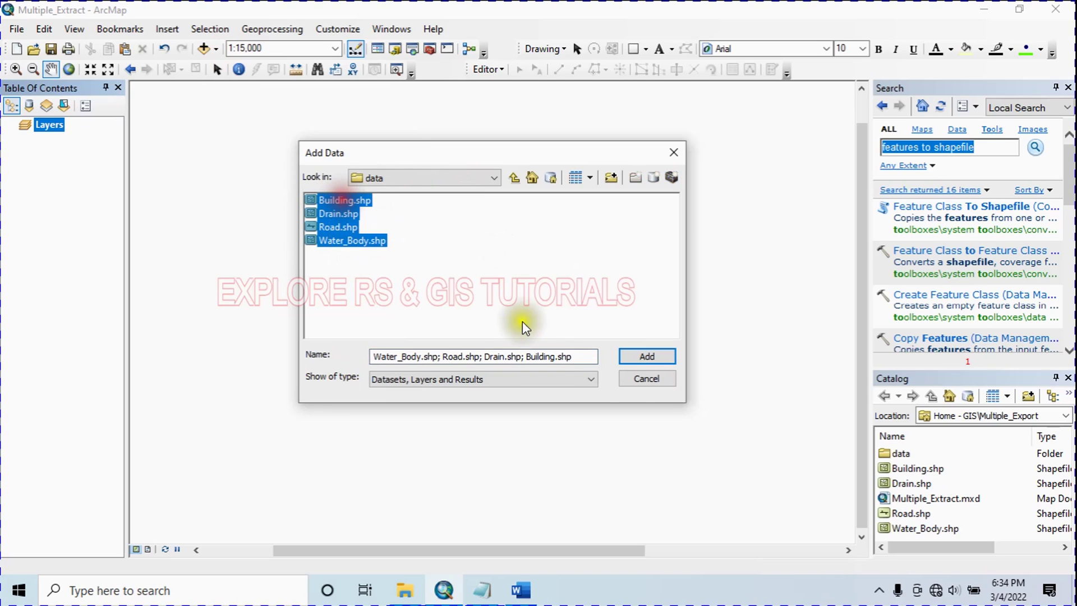
click(647, 357)
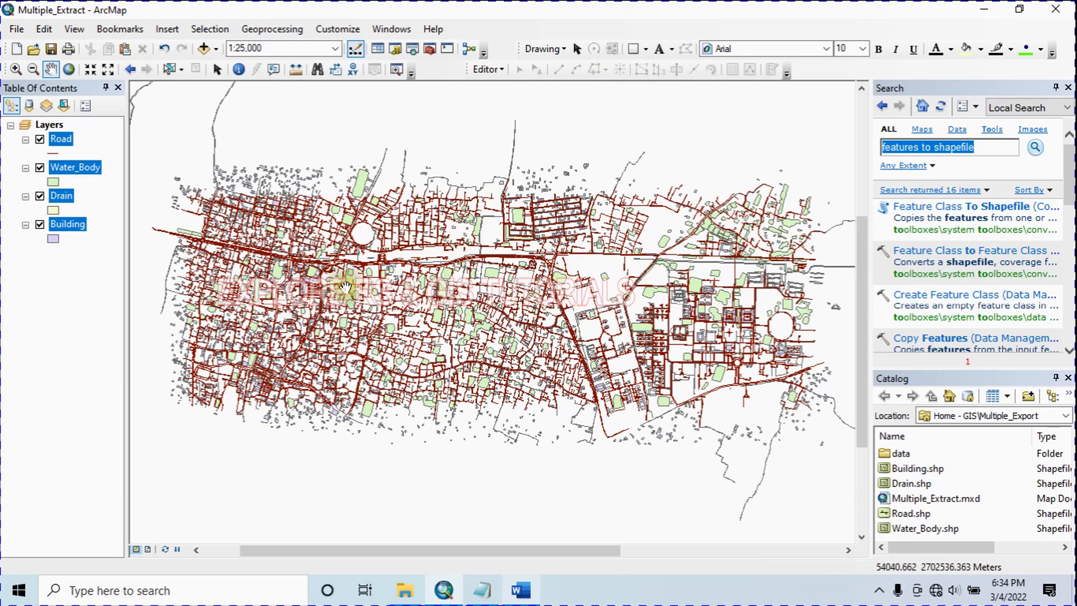
Draw a rectangle graphic over the northwestern part of the road network, just west of the round water body.
click(646, 49)
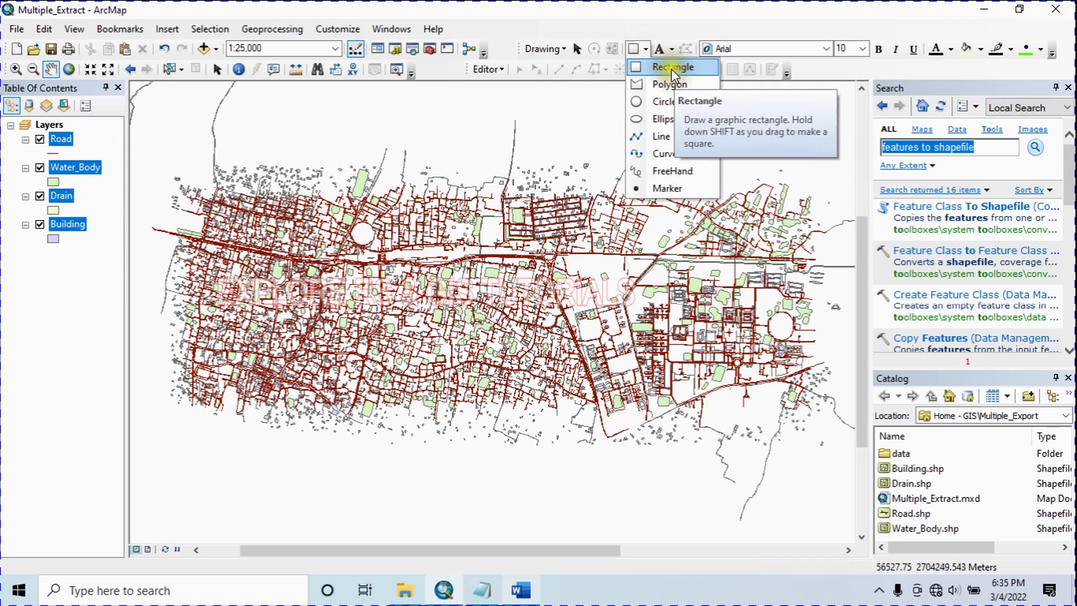
click(673, 69)
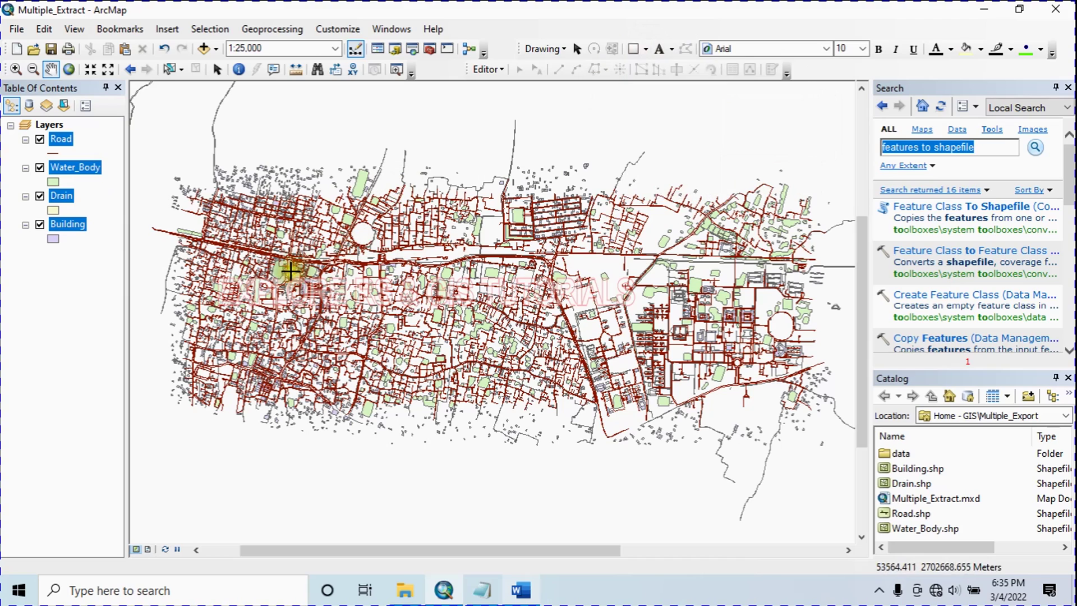
mouse_move(252, 216)
mouse_down()
mouse_move(346, 268)
mouse_move(348, 285)
mouse_move(325, 272)
mouse_move(345, 280)
mouse_move(333, 273)
mouse_up()
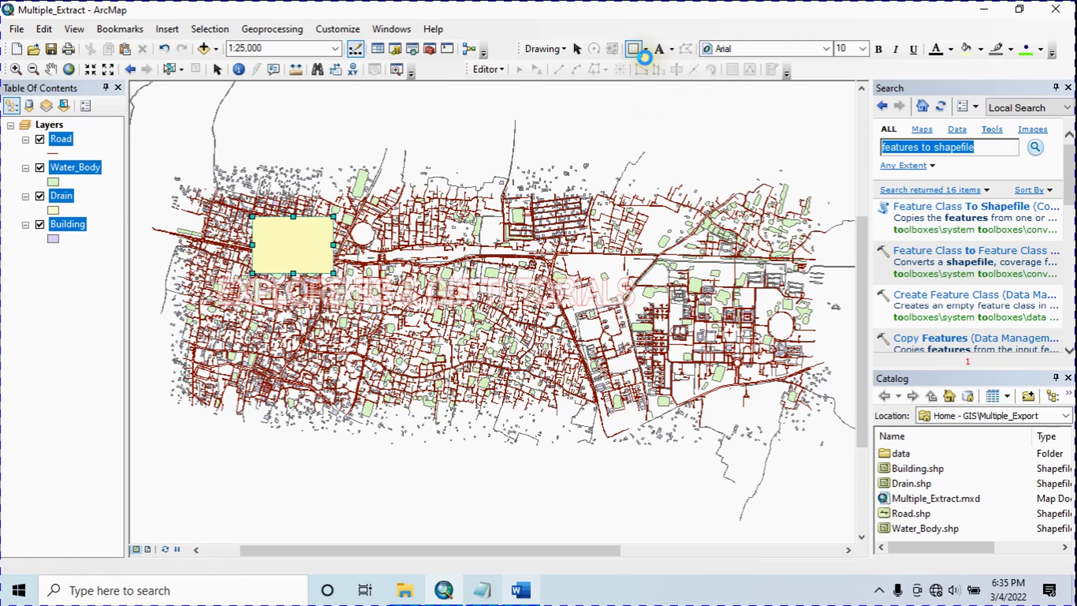
Draw a large circle graphic south of the rectangle and a smaller circle to its east over the south-central roads.
click(646, 49)
click(657, 103)
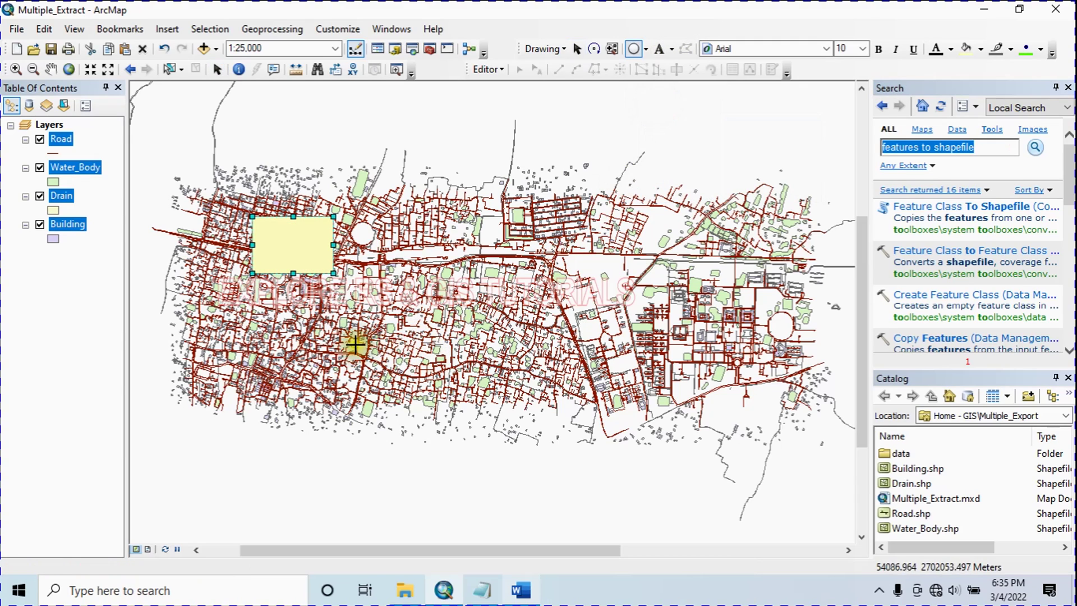
drag(325, 364, 372, 380)
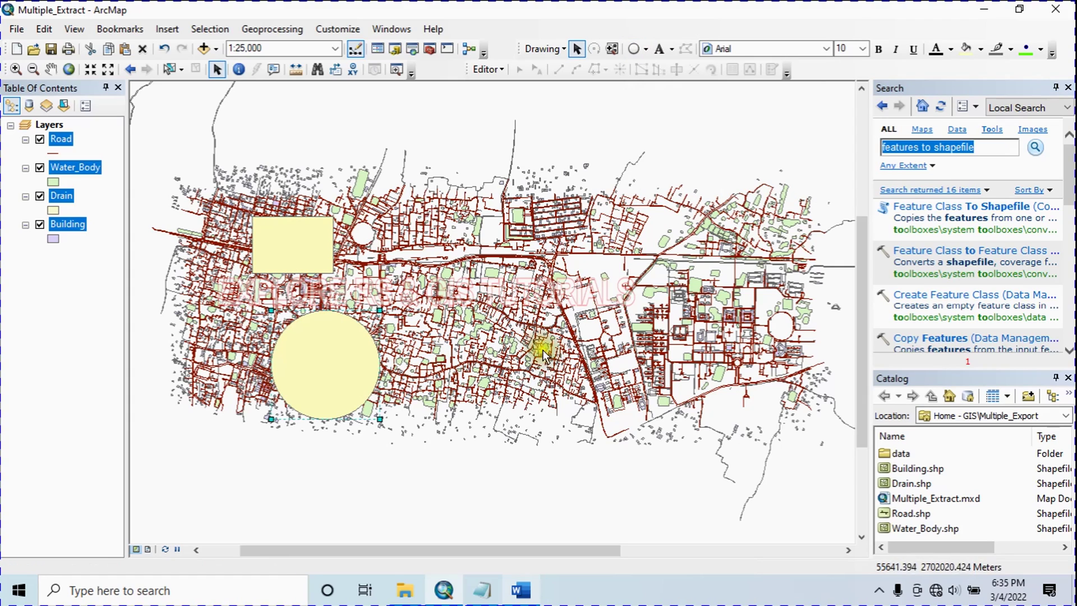
click(553, 370)
click(633, 48)
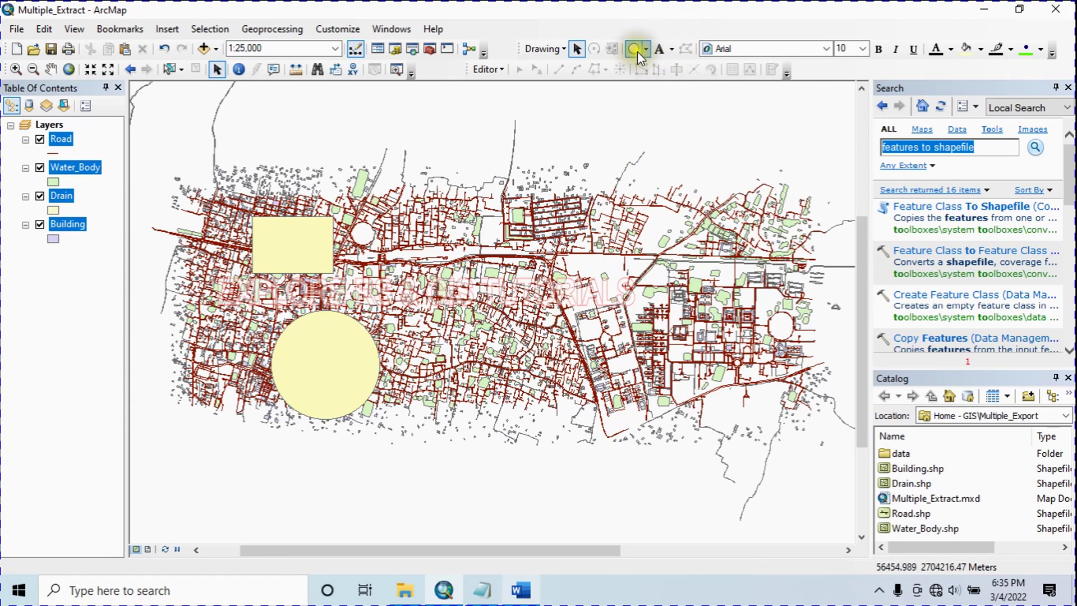
drag(536, 339, 560, 370)
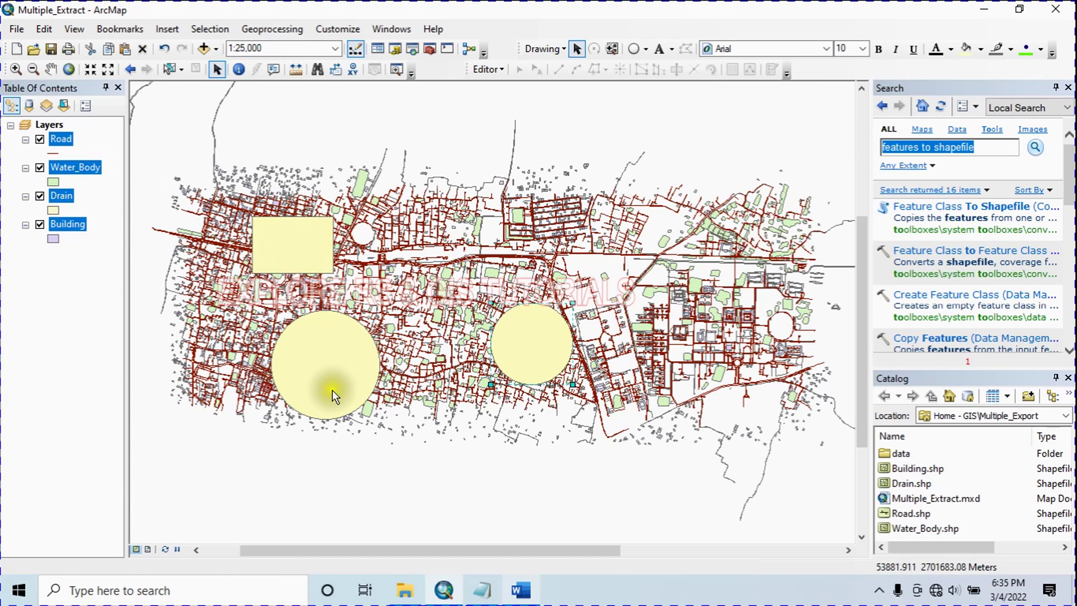
click(482, 119)
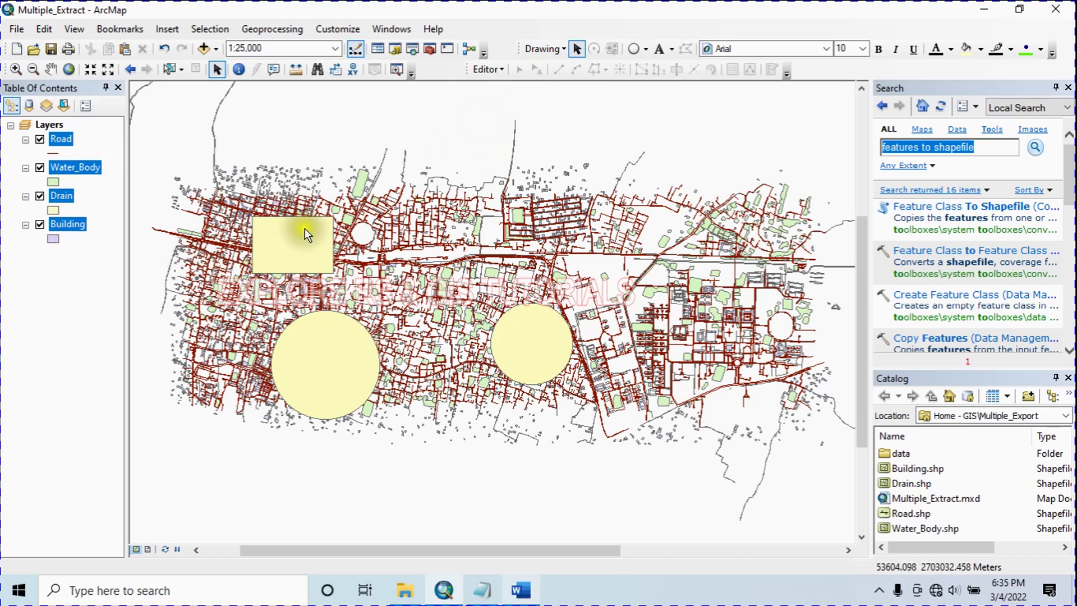
Set up Convert Graphics To Features for the polygon graphics, using the coordinate system of the Water_Body layer's source data.
click(552, 48)
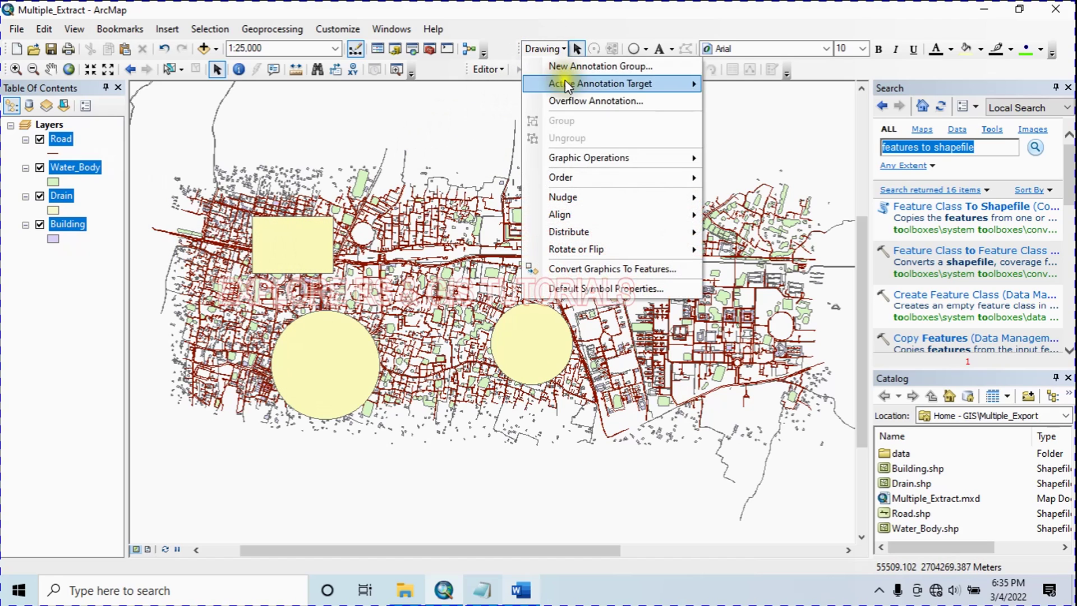
click(631, 269)
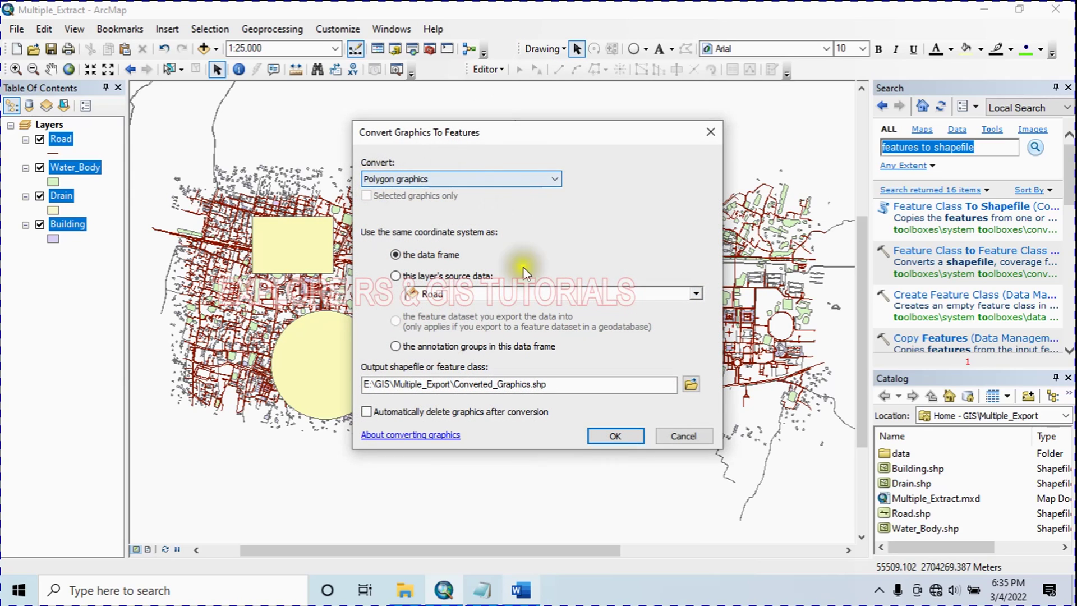
click(519, 242)
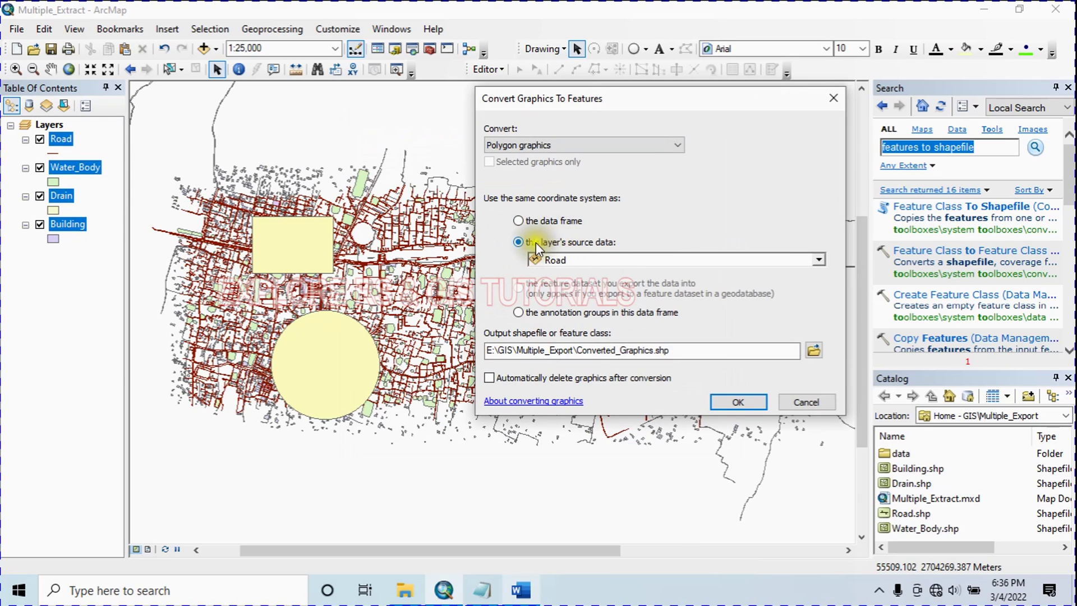
click(821, 261)
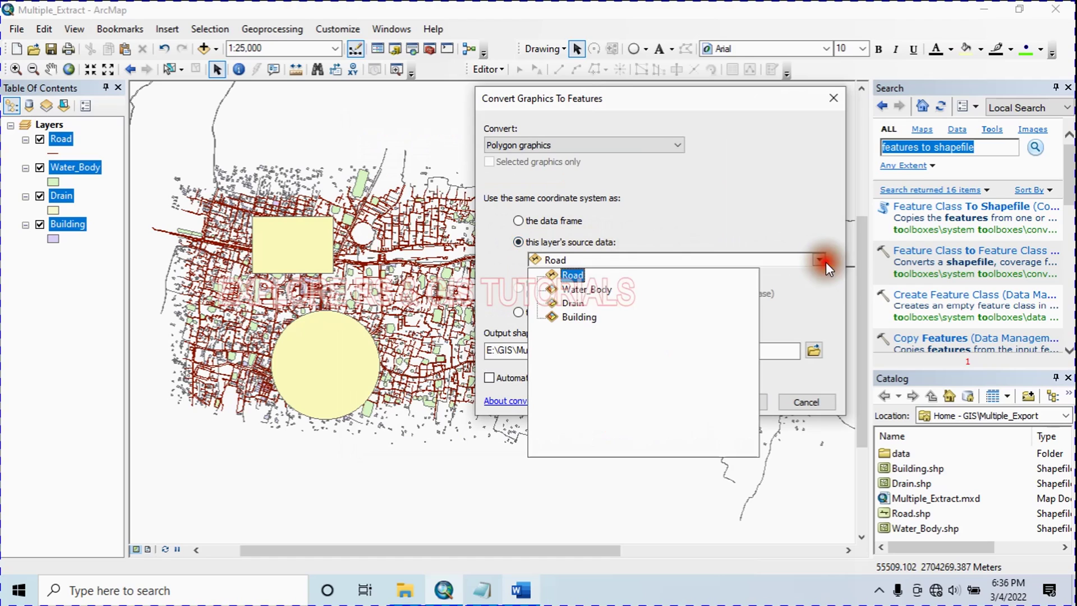
click(585, 290)
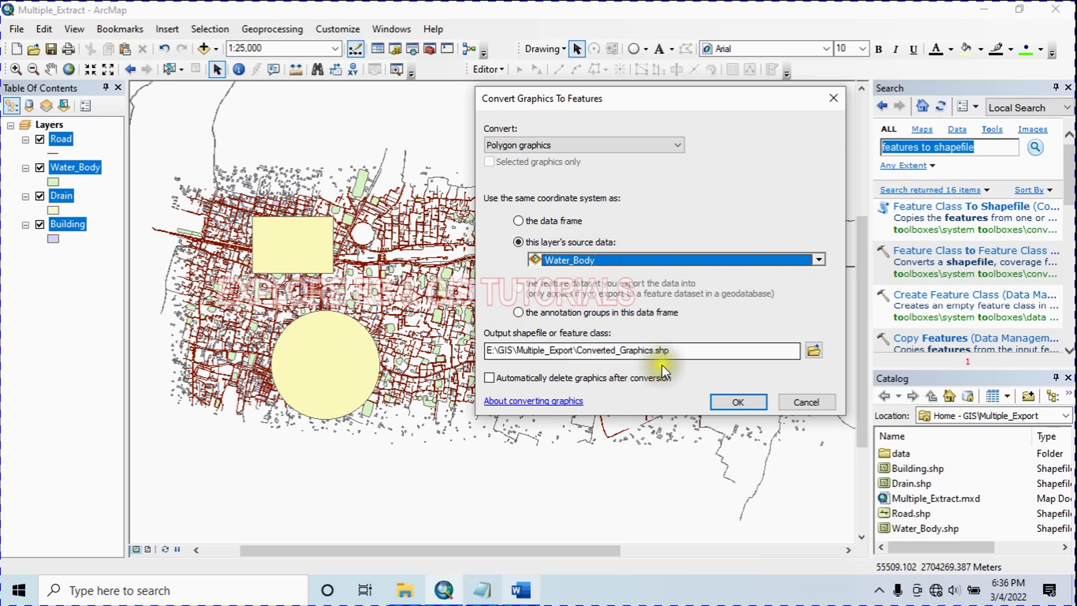
Name the output Selected_Area in E:\GIS\Multiple_Export, enable automatic deletion of graphics after conversion, and convert the graphics.
click(617, 351)
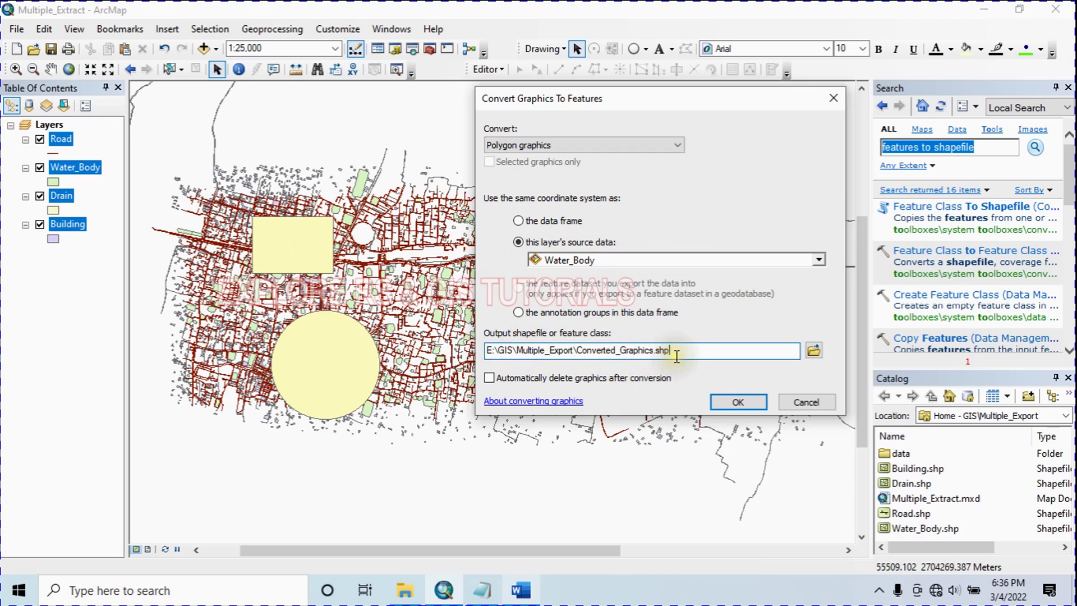
drag(672, 351, 581, 350)
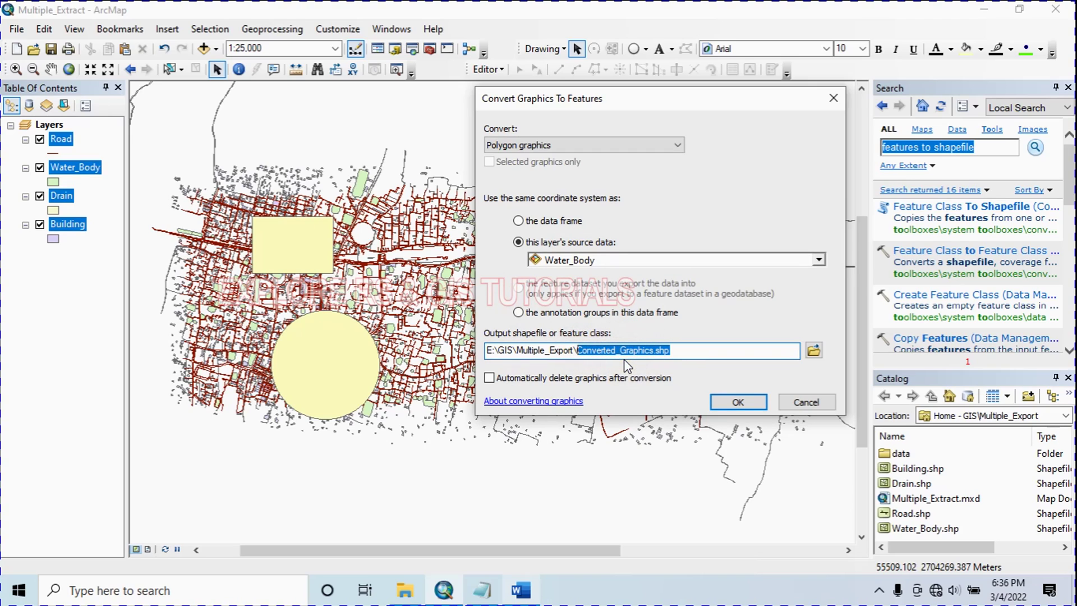
text(Selec)
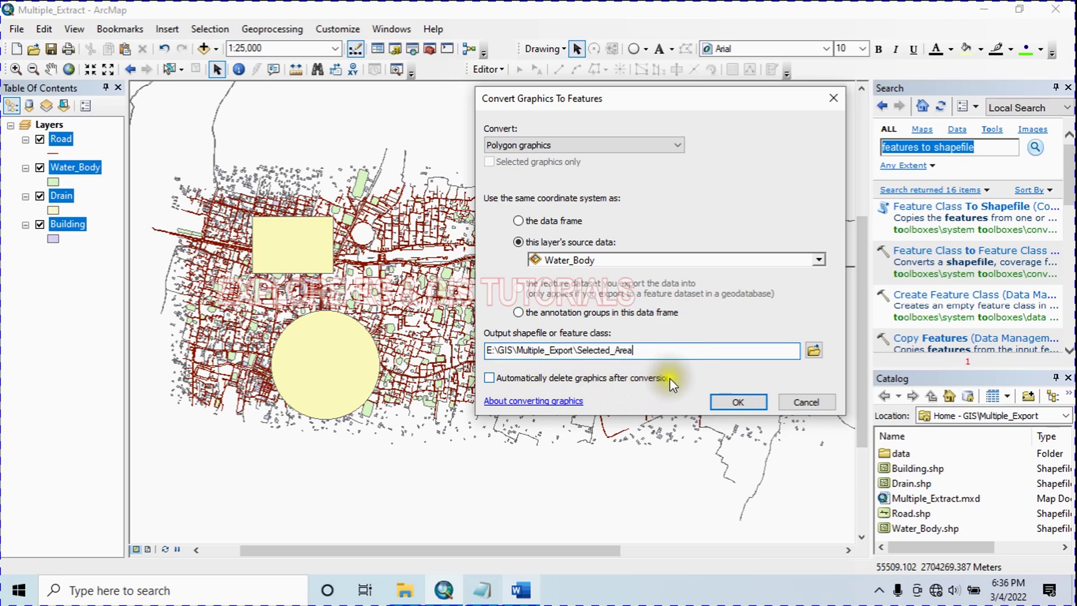
click(494, 379)
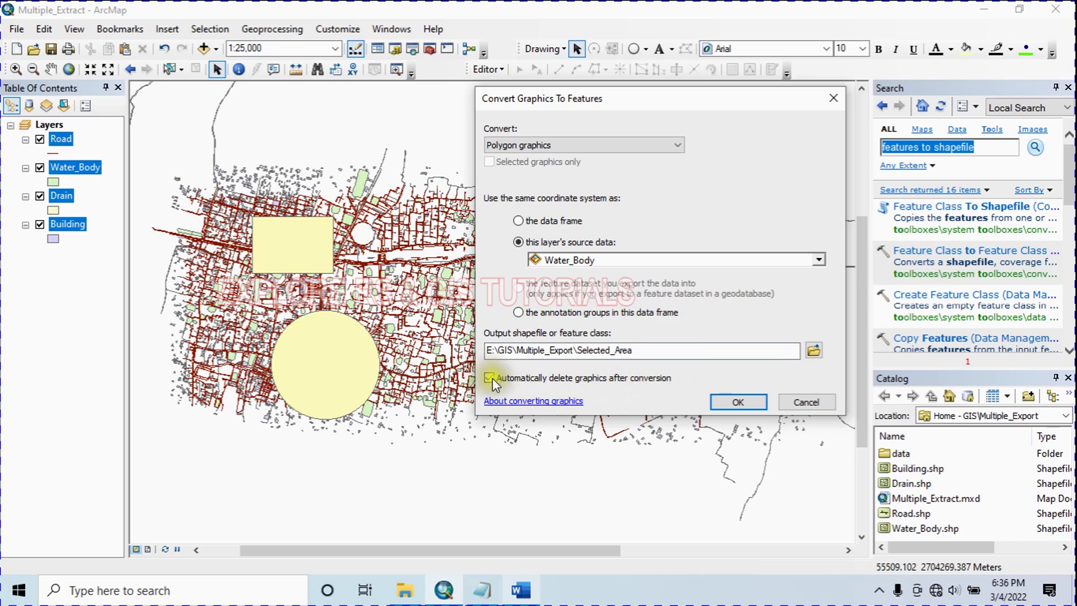
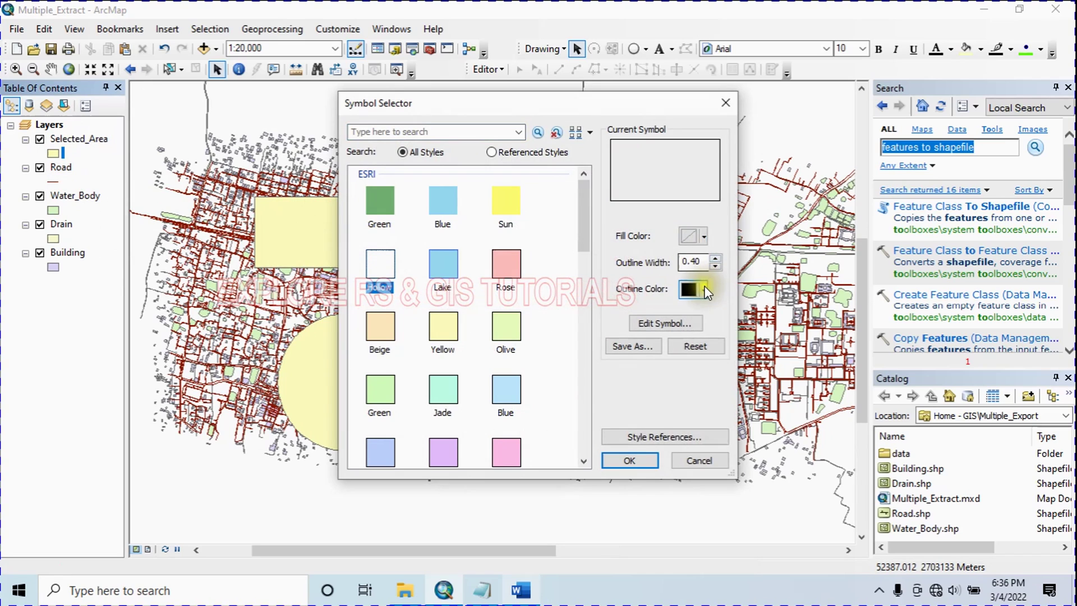
Symbolize the Selected_Area layer as Hollow with a thicker red outline.
click(698, 290)
click(701, 358)
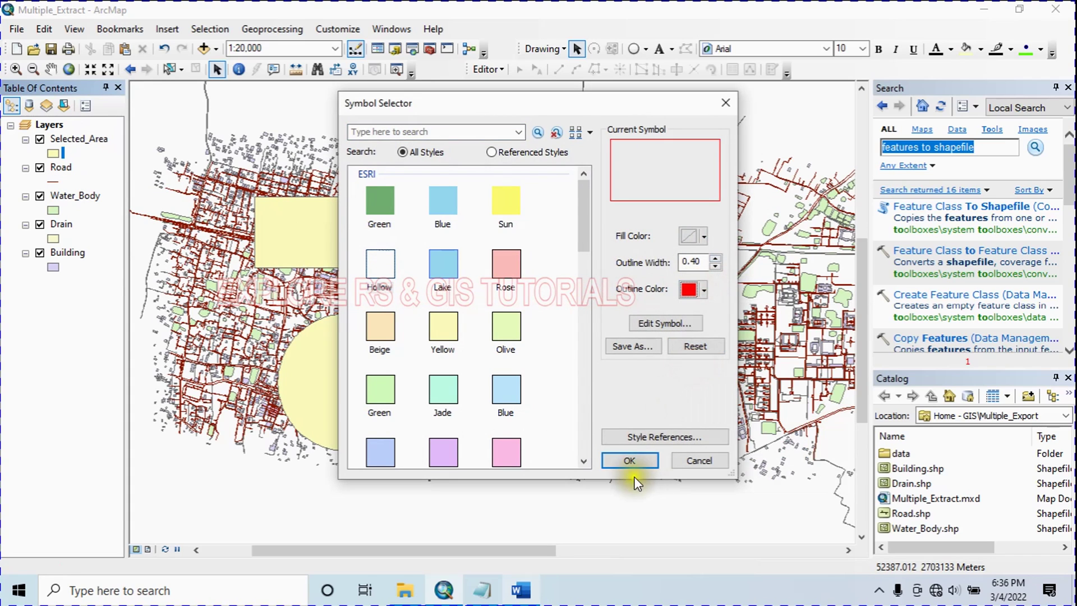
click(629, 461)
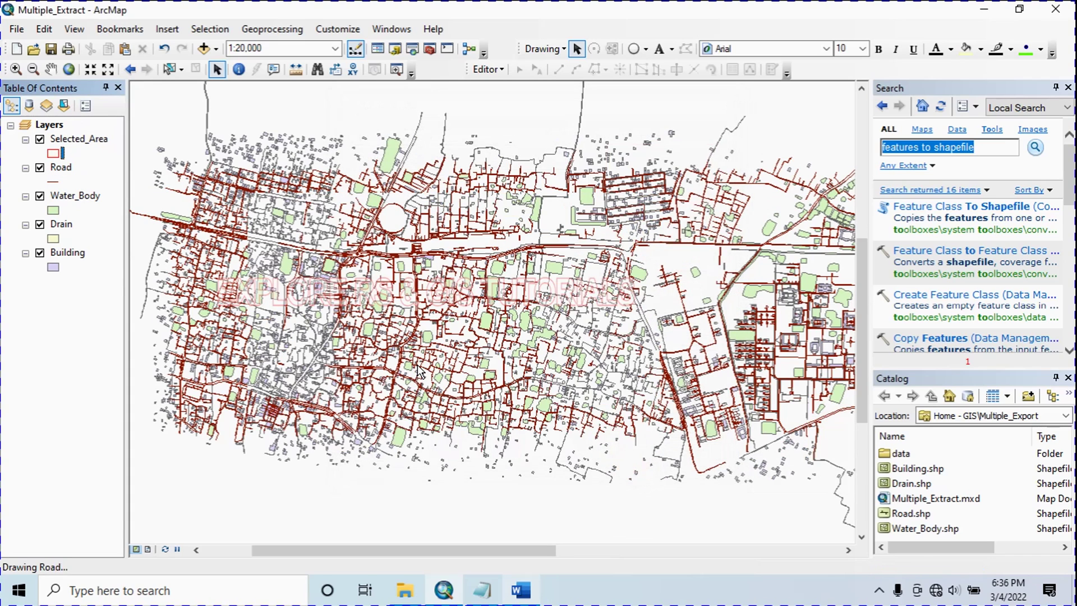
click(53, 153)
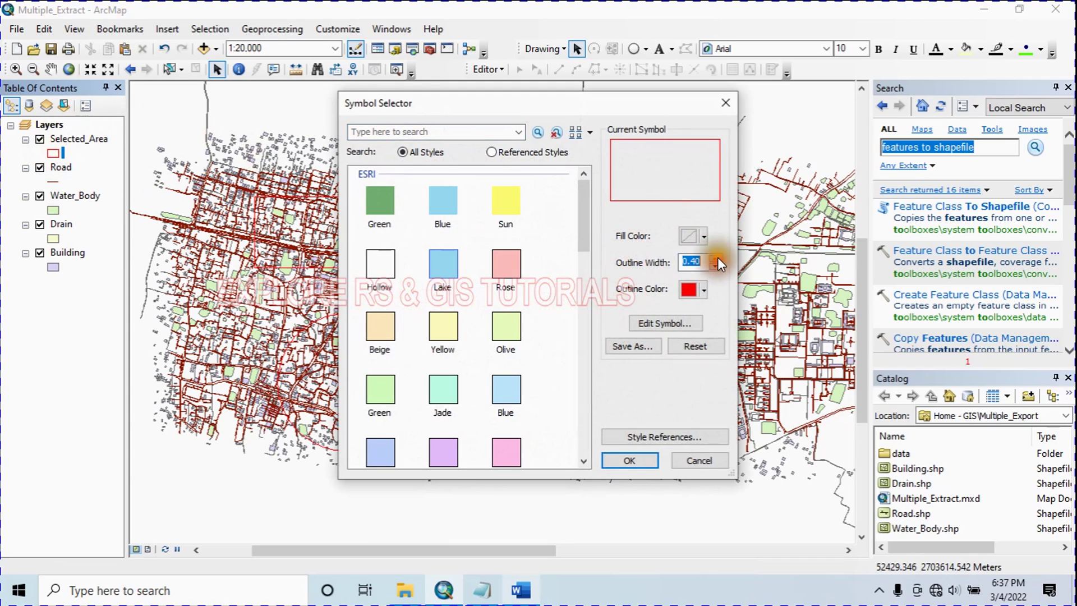
click(718, 259)
click(719, 257)
click(625, 457)
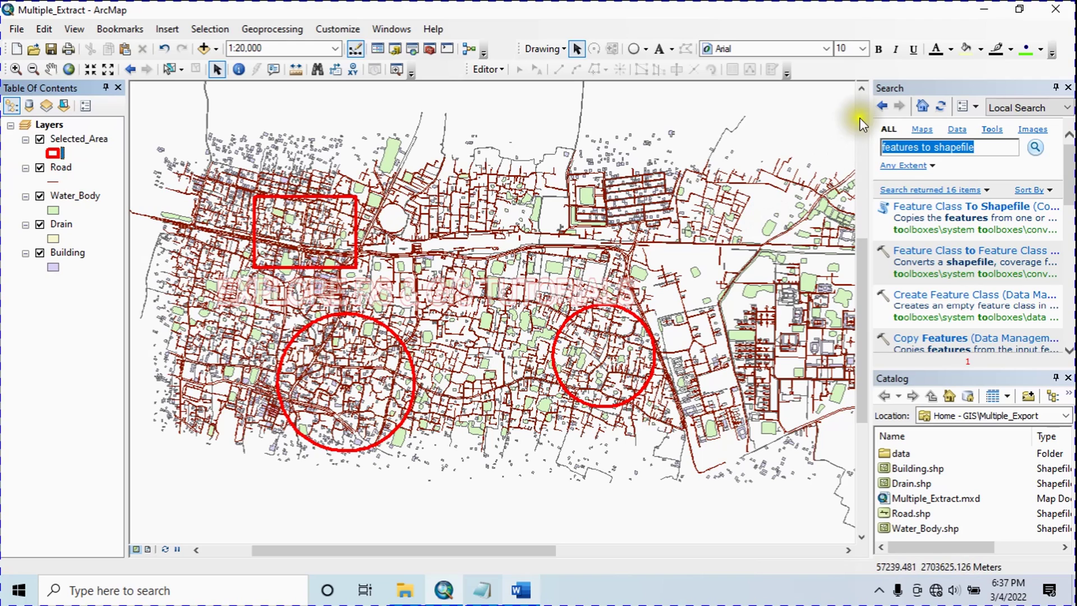
Set up Select By Location with Road, Water_Body, Drain and Building as target layers and Selected_Area as the source layer.
click(211, 28)
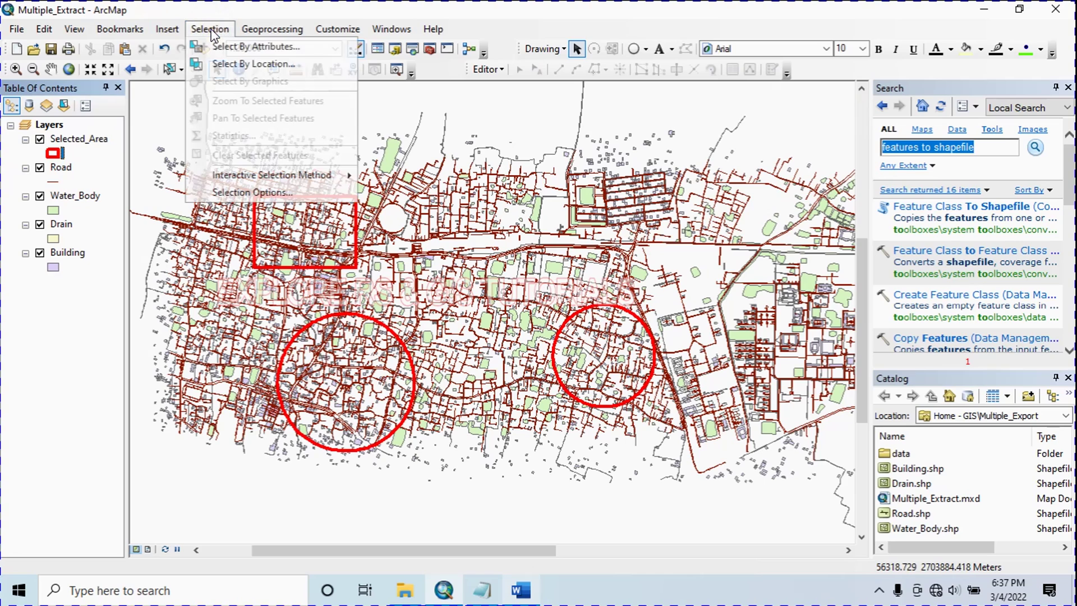
click(268, 68)
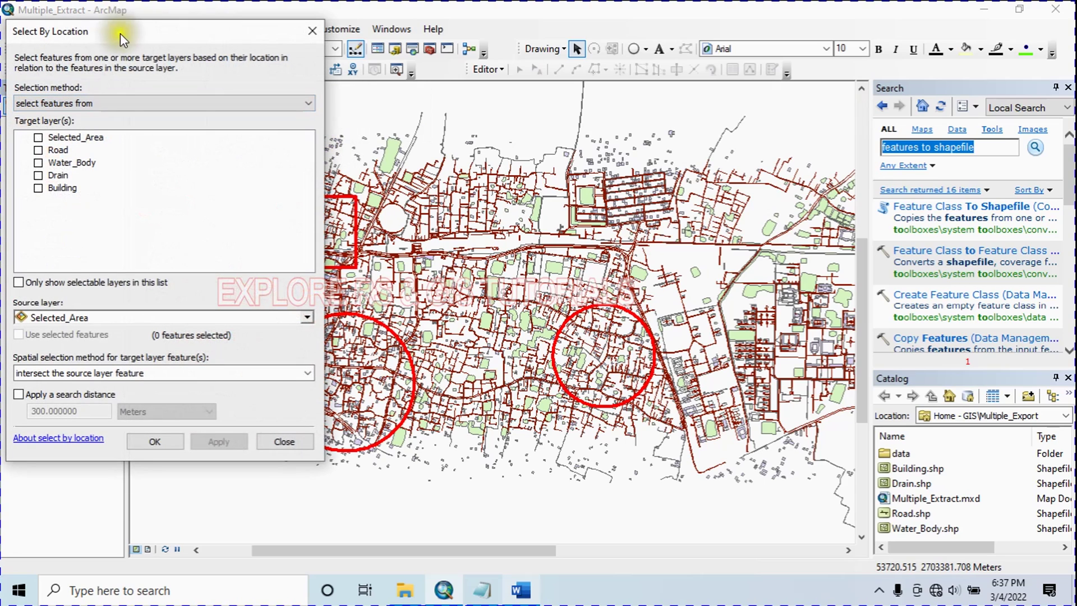
drag(142, 31, 546, 43)
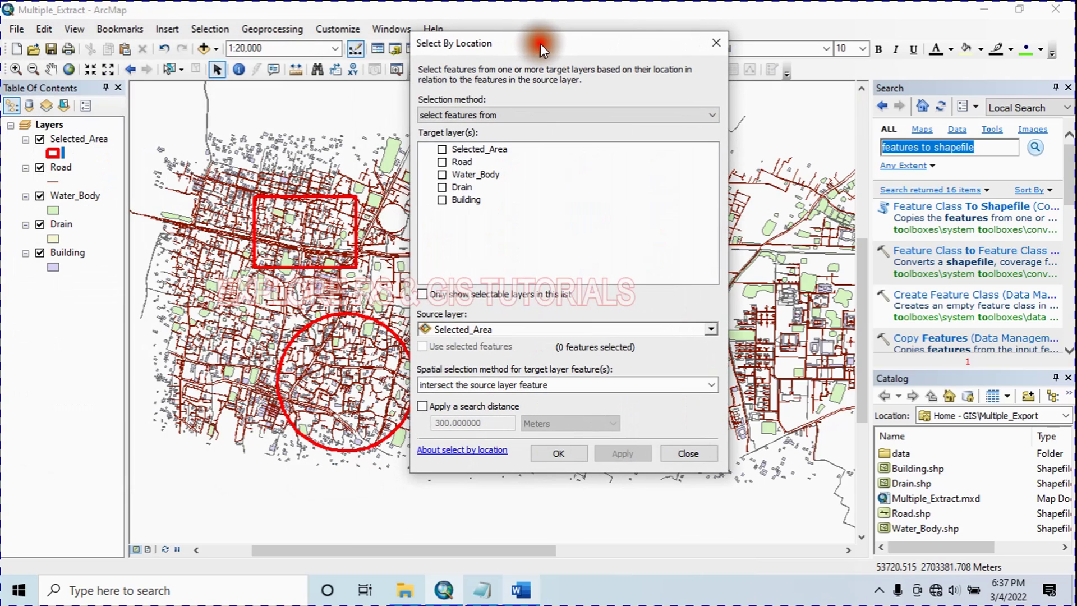
click(442, 149)
click(442, 161)
click(442, 174)
click(443, 187)
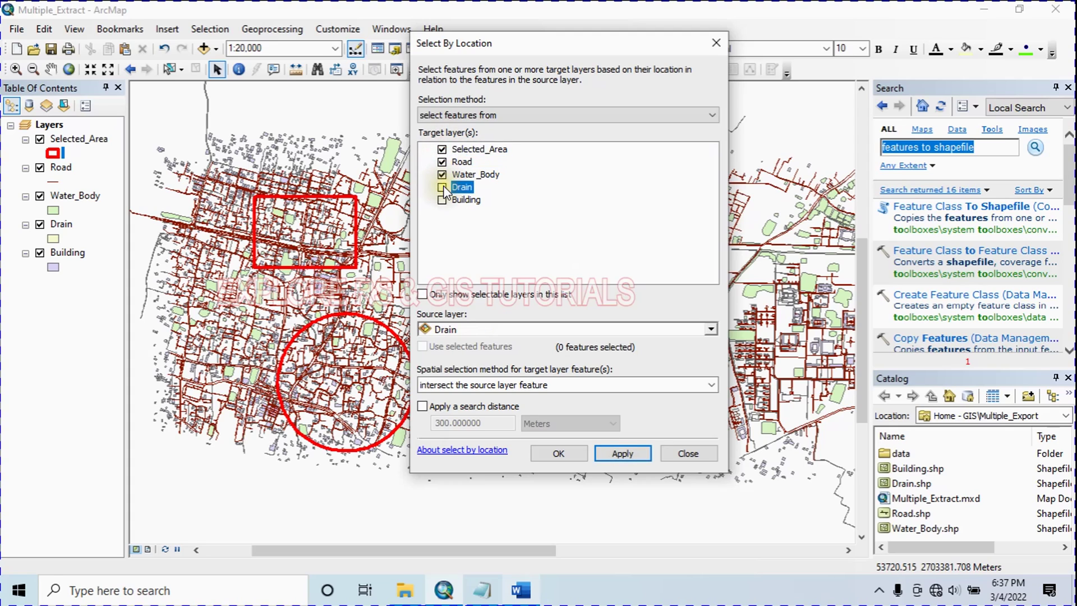
click(443, 188)
click(441, 199)
click(442, 149)
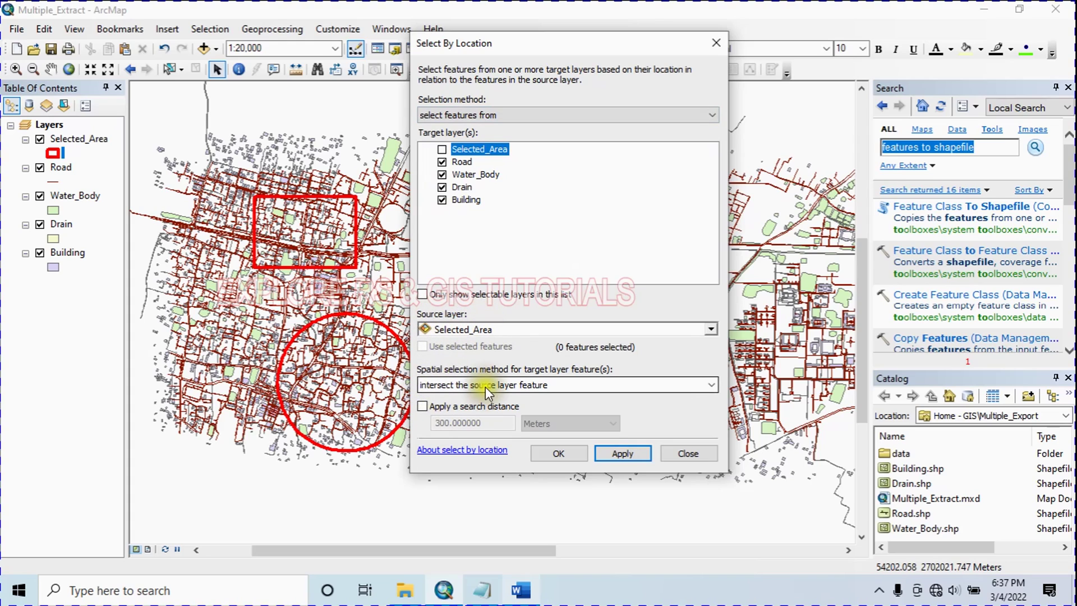
Select the target features that intersect the Selected_Area source layer feature and finish the location selection.
click(711, 385)
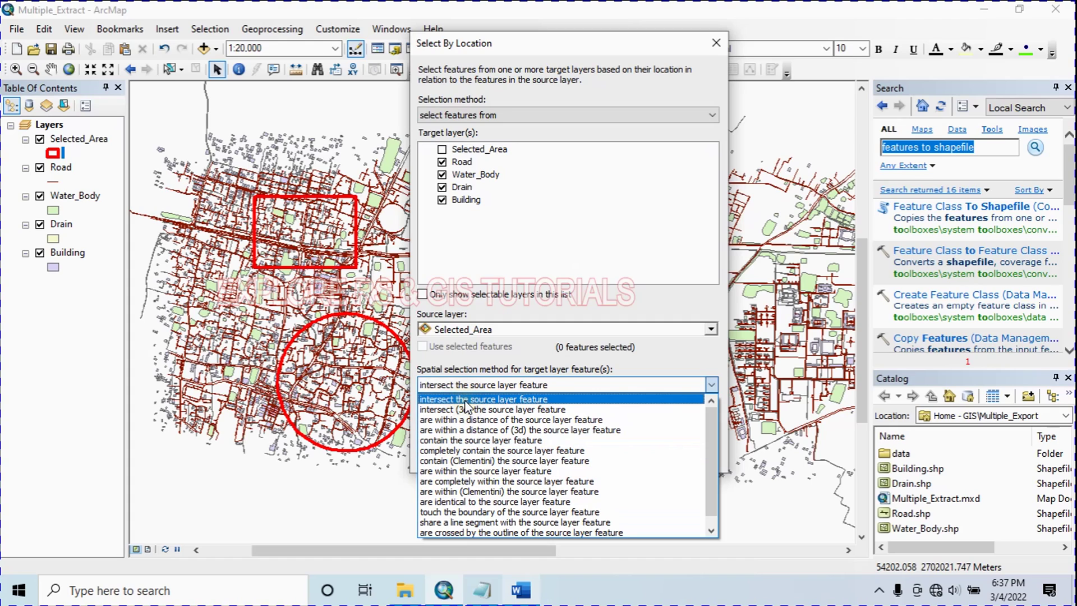
click(510, 399)
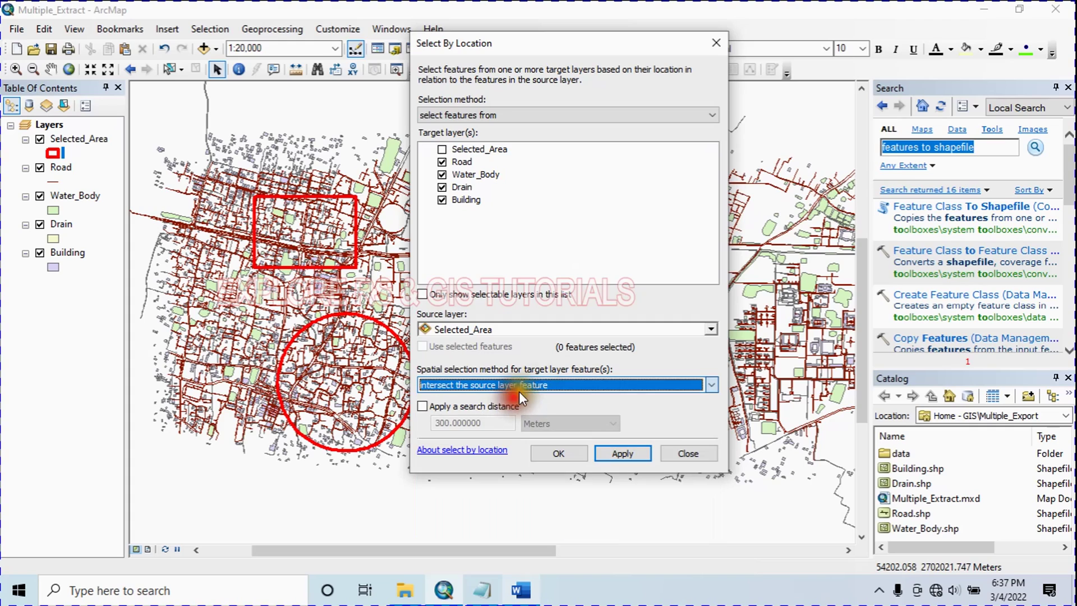
click(619, 455)
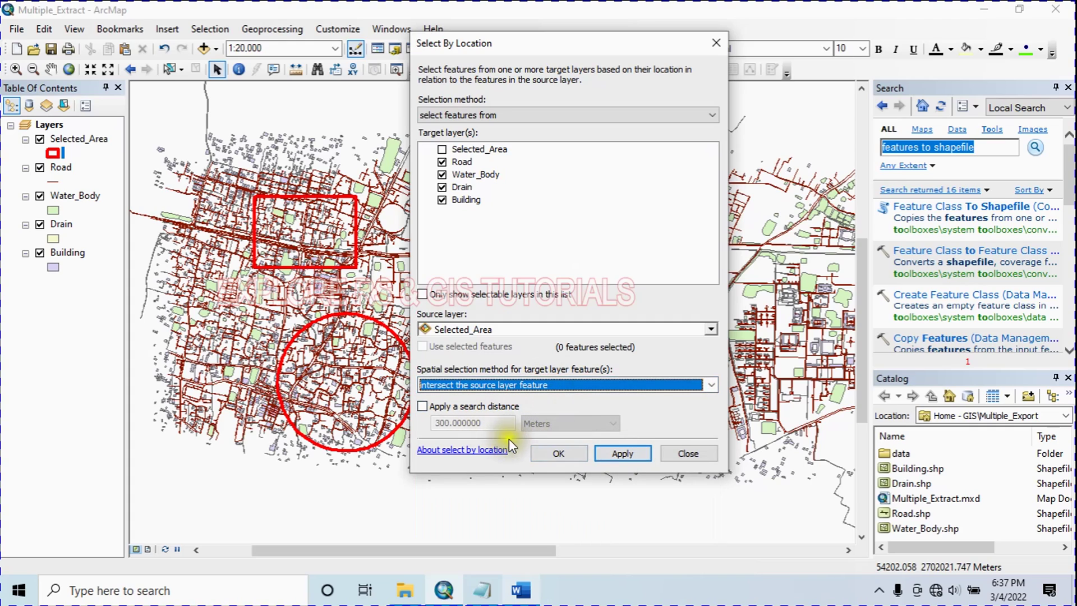
click(615, 454)
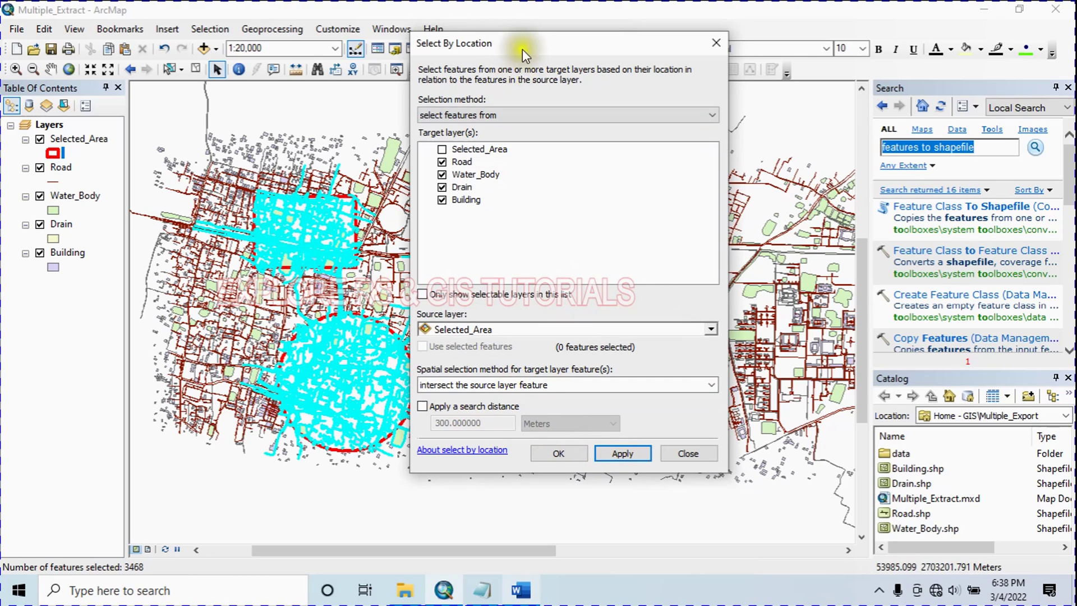
drag(523, 49, 359, 443)
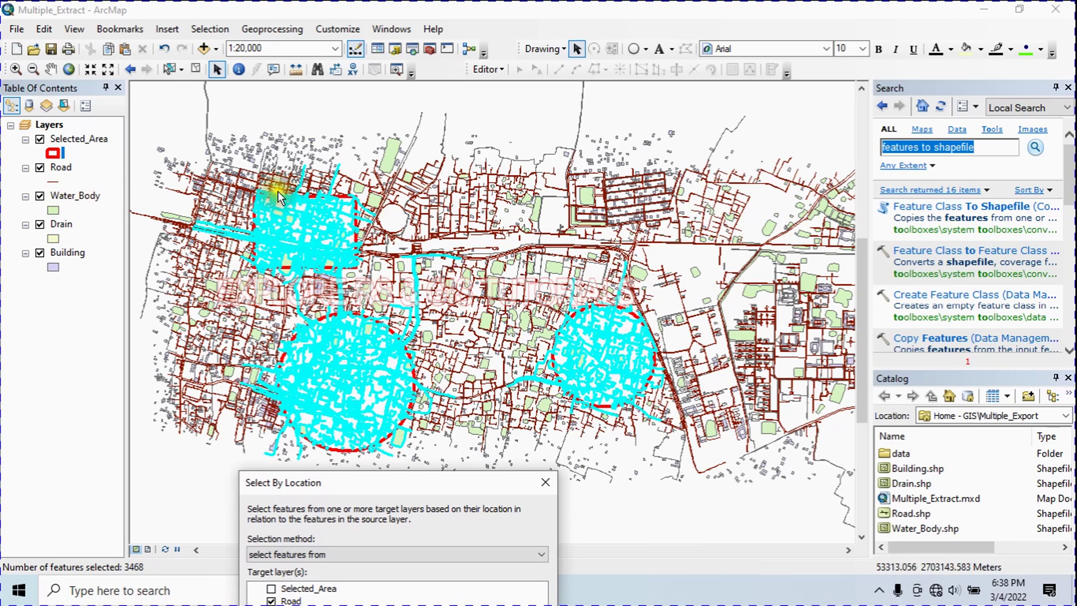
drag(416, 478, 742, 133)
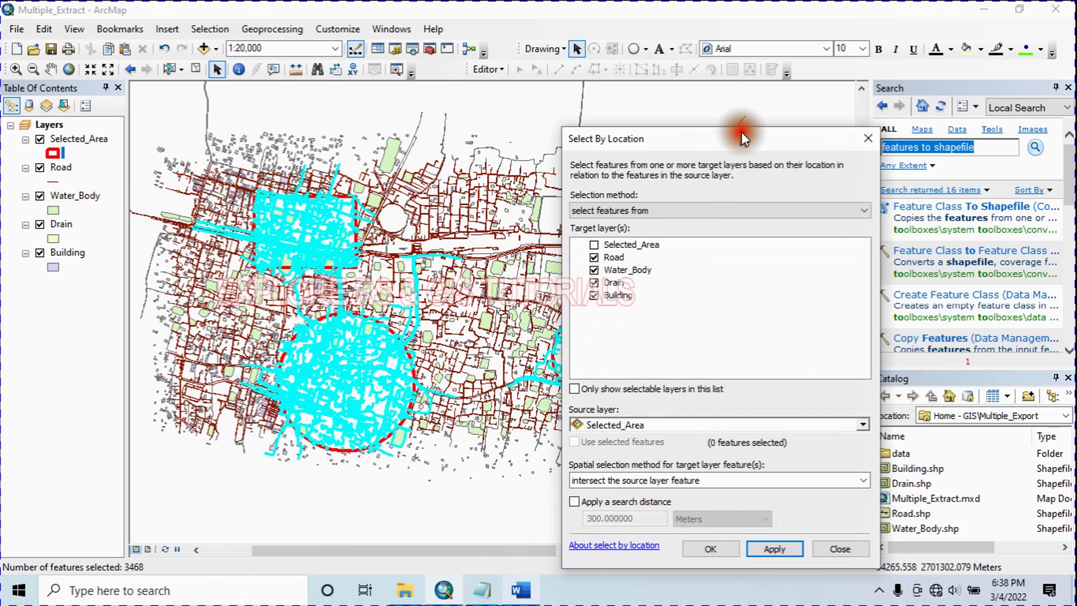
click(710, 549)
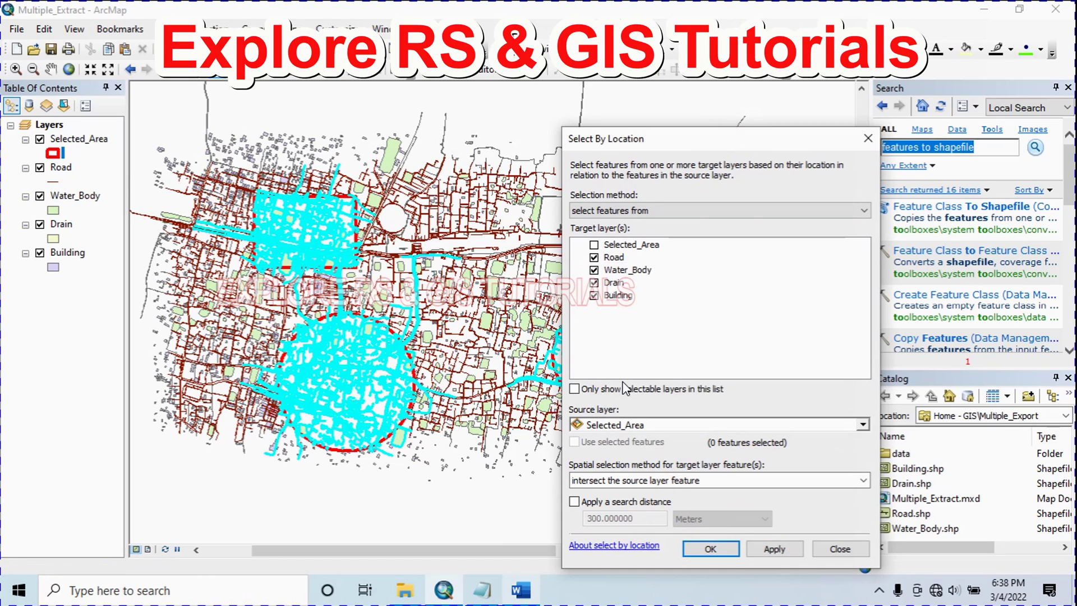
click(352, 211)
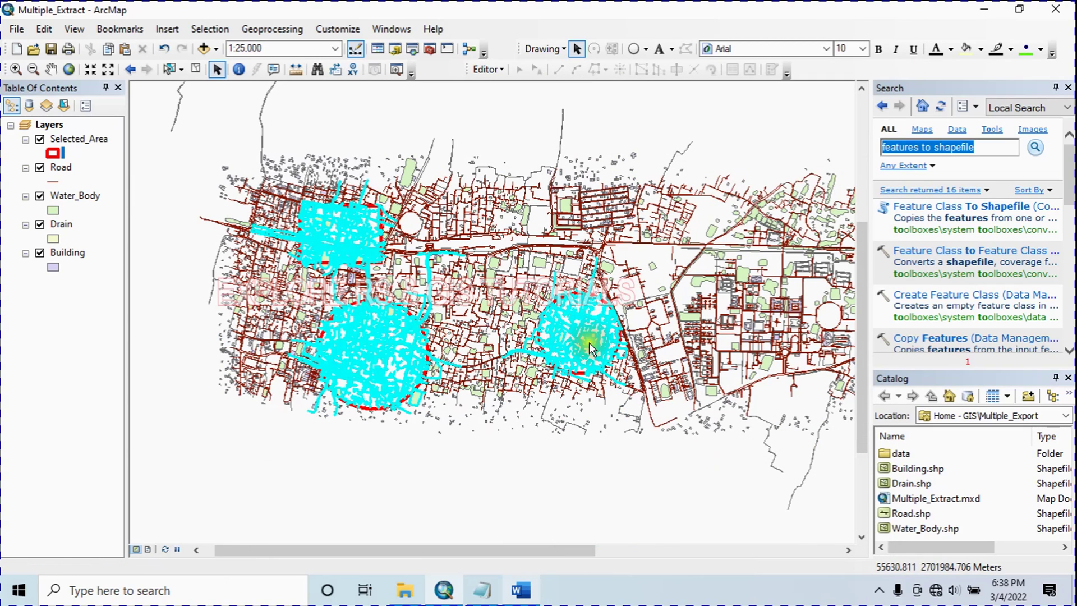
Load the Road, Water_Body, Drain and Building layers as input features of Feature Class To Shapefile (multiple).
click(920, 209)
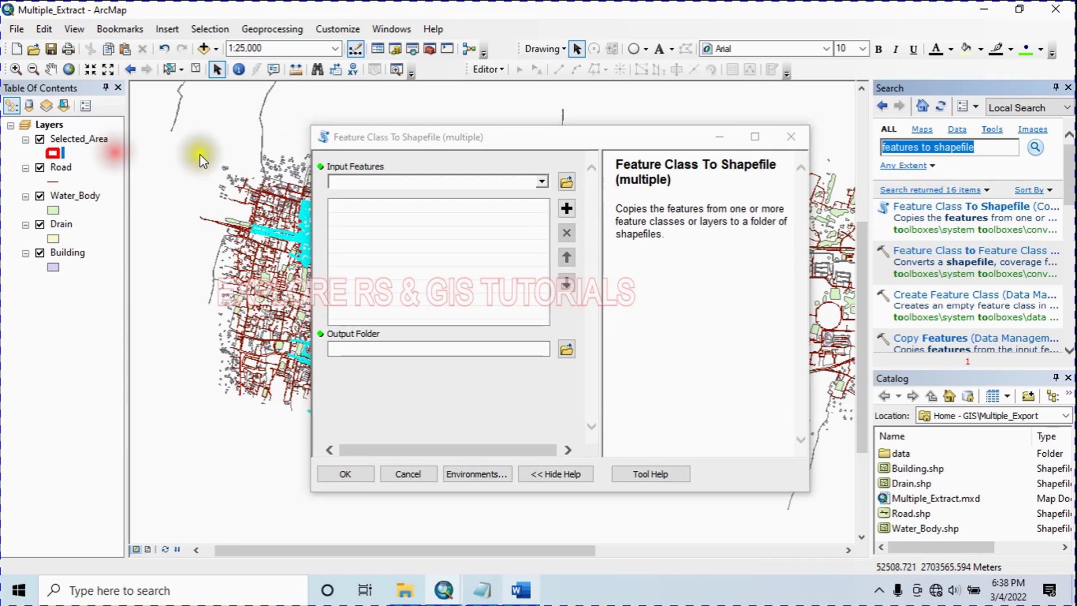
click(54, 178)
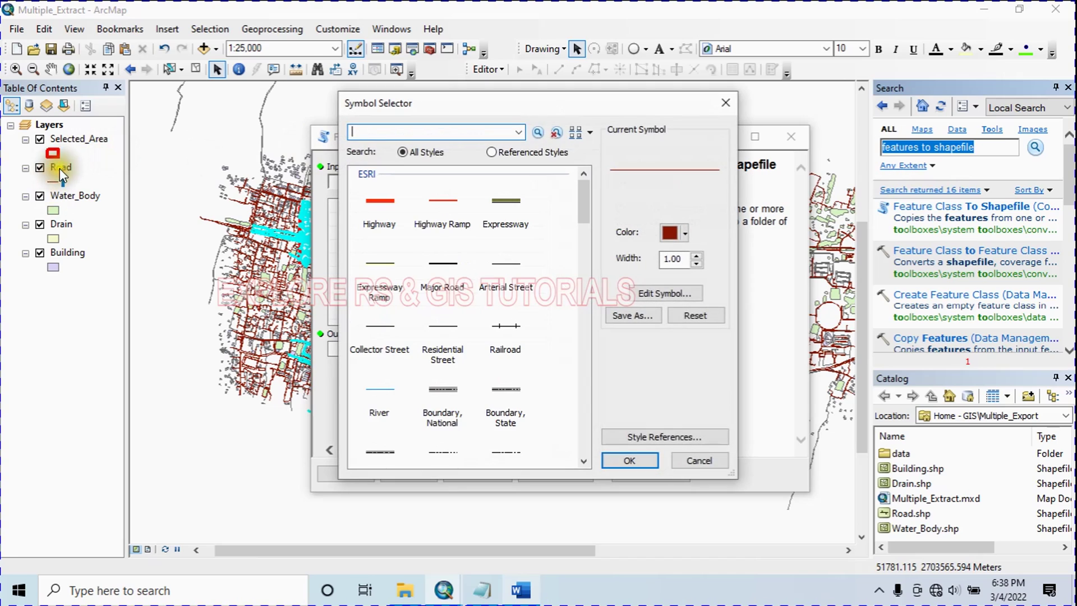
click(737, 108)
click(54, 156)
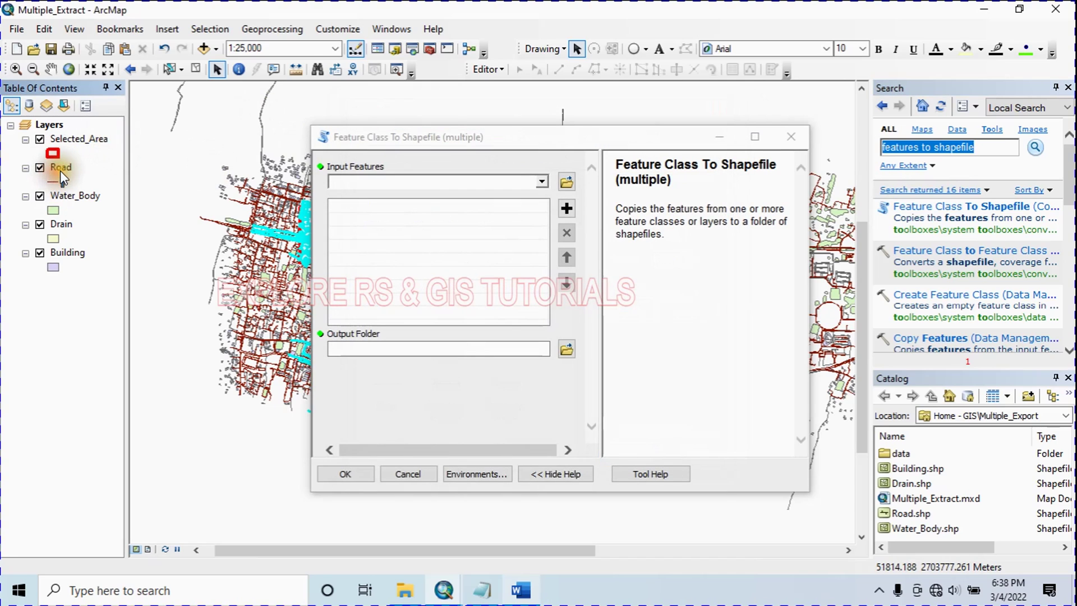
click(59, 168)
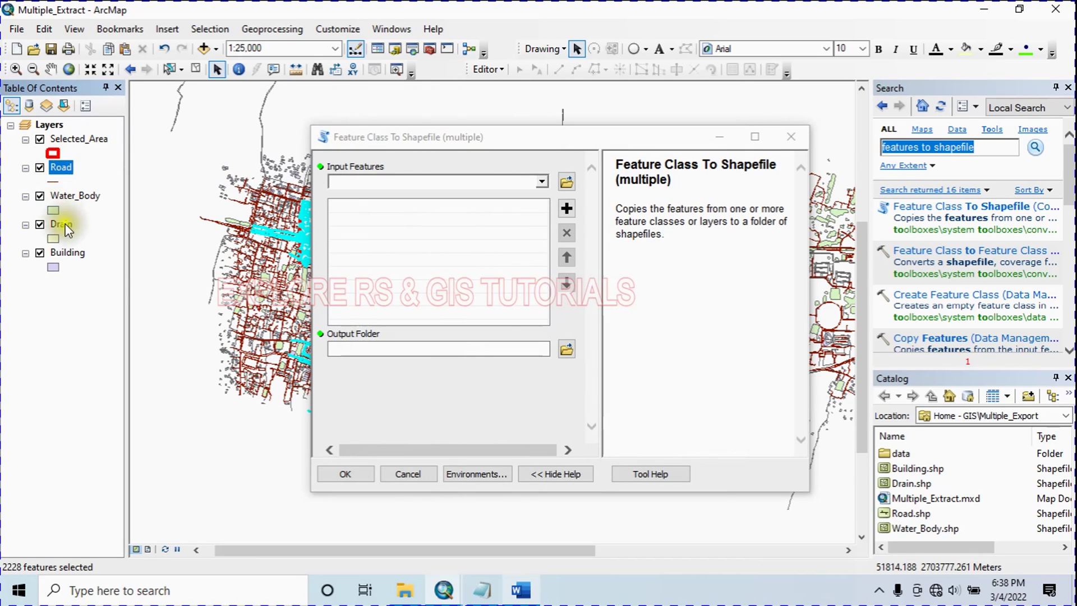
shift+click(69, 250)
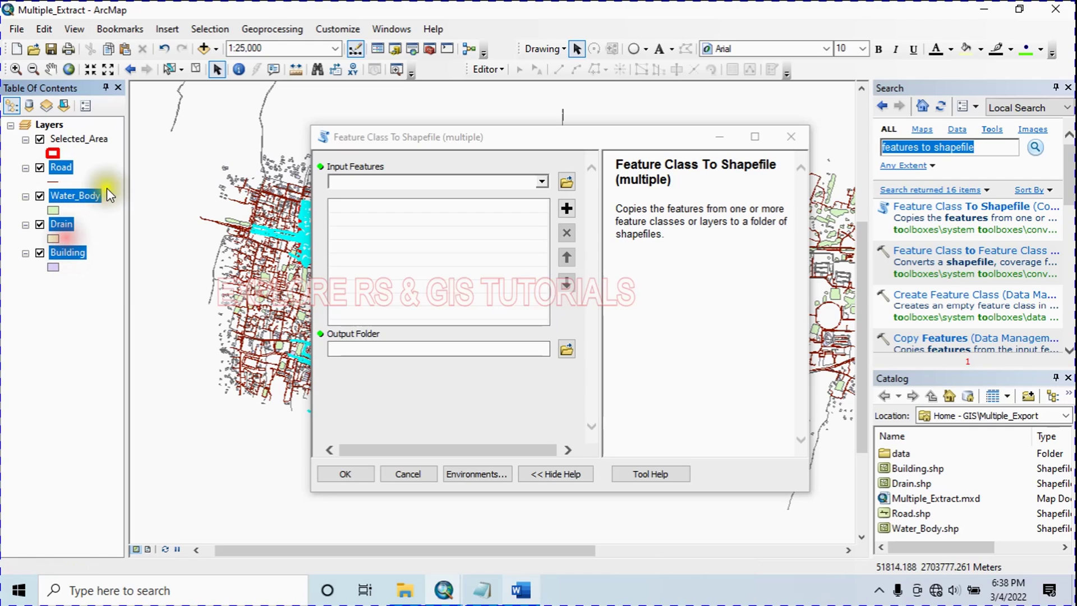
drag(383, 223, 382, 223)
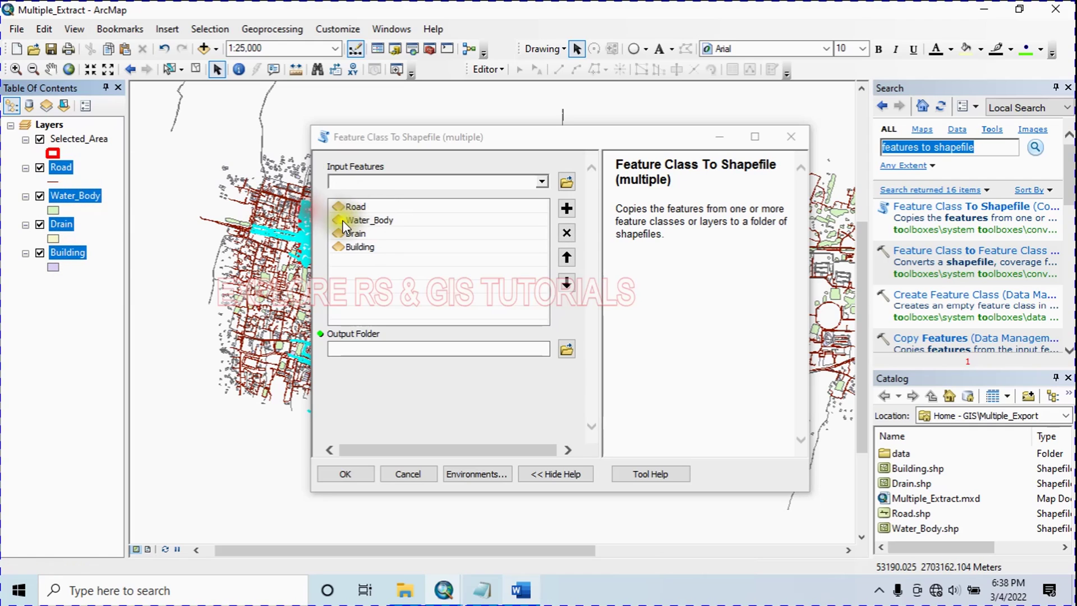
Export the loaded layers to a new output folder named Selected_Shapefile inside Multiple_Export and close the finished tool.
click(568, 349)
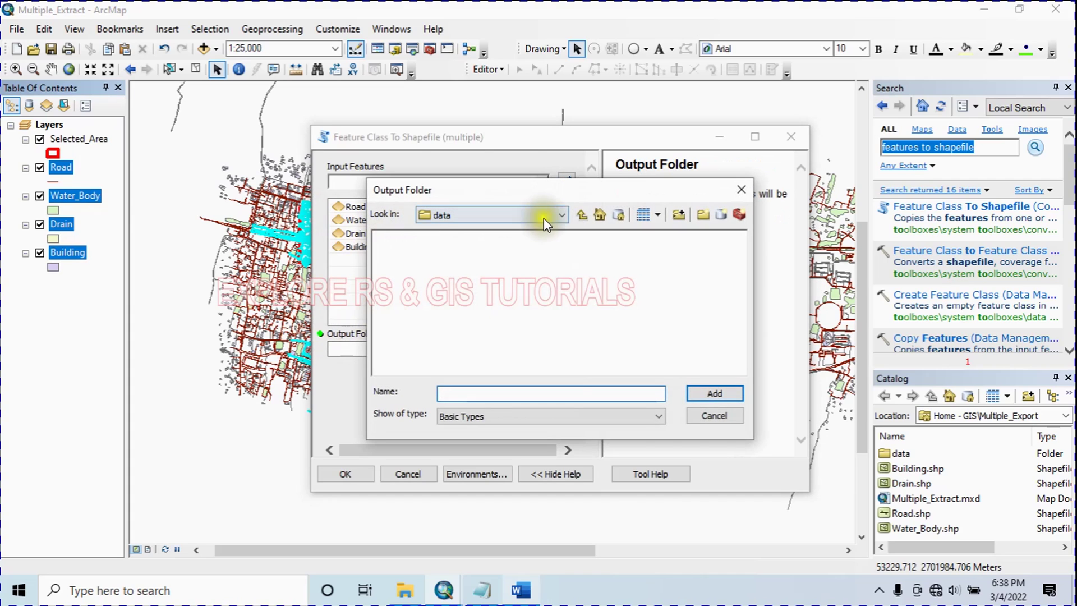
click(703, 215)
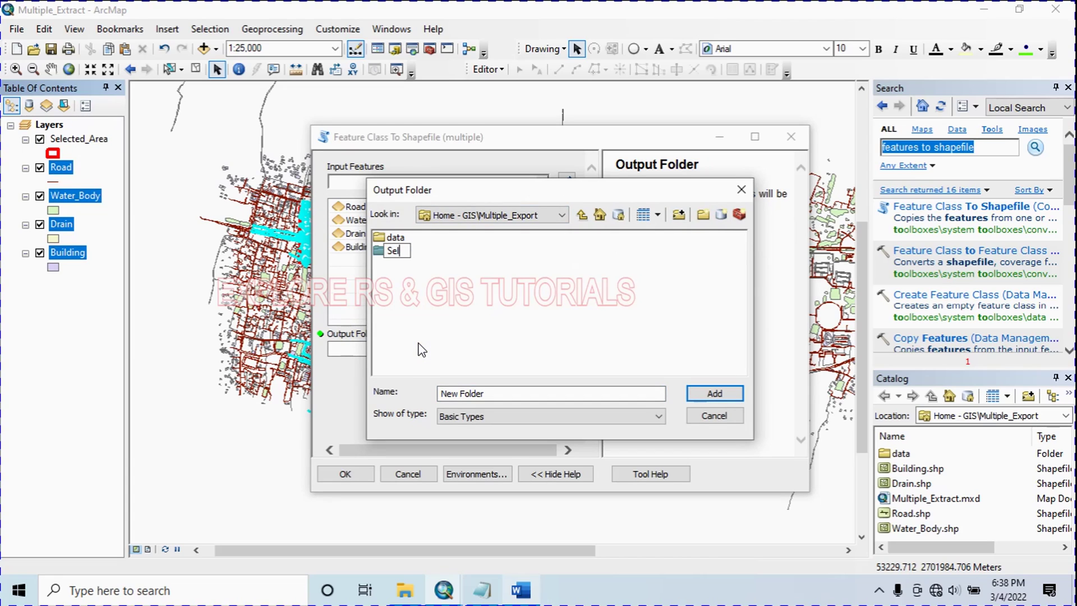
text(Selected_Shapefile)
key(Return)
click(698, 392)
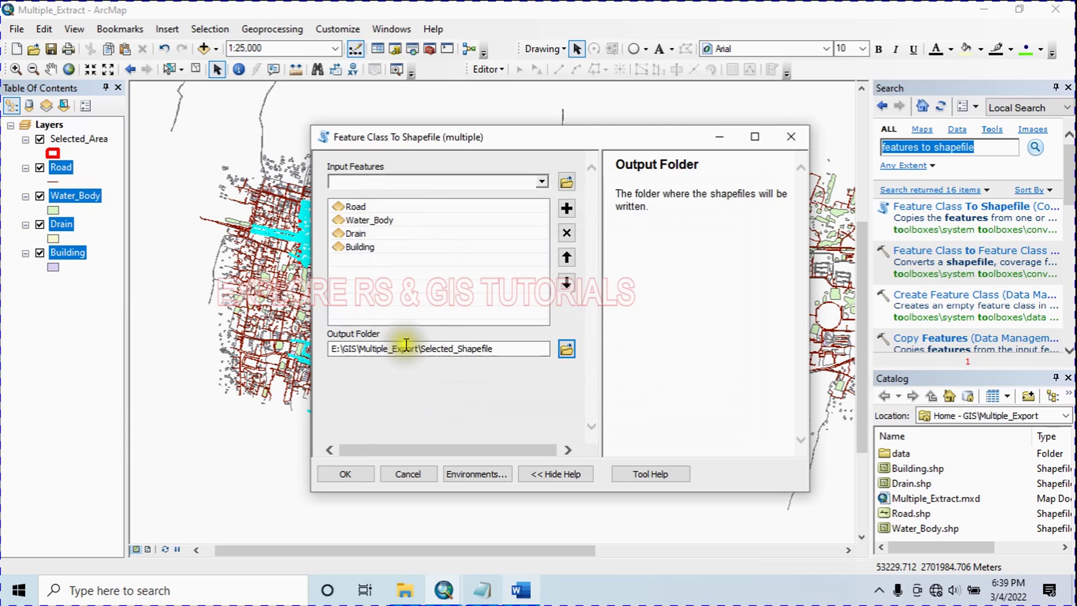
click(351, 474)
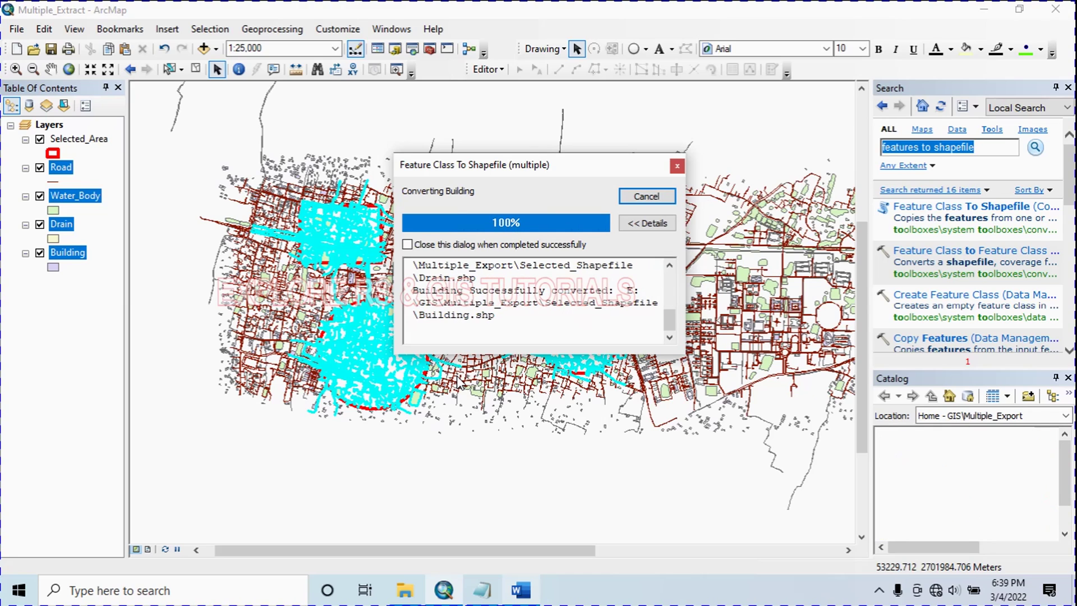
click(638, 195)
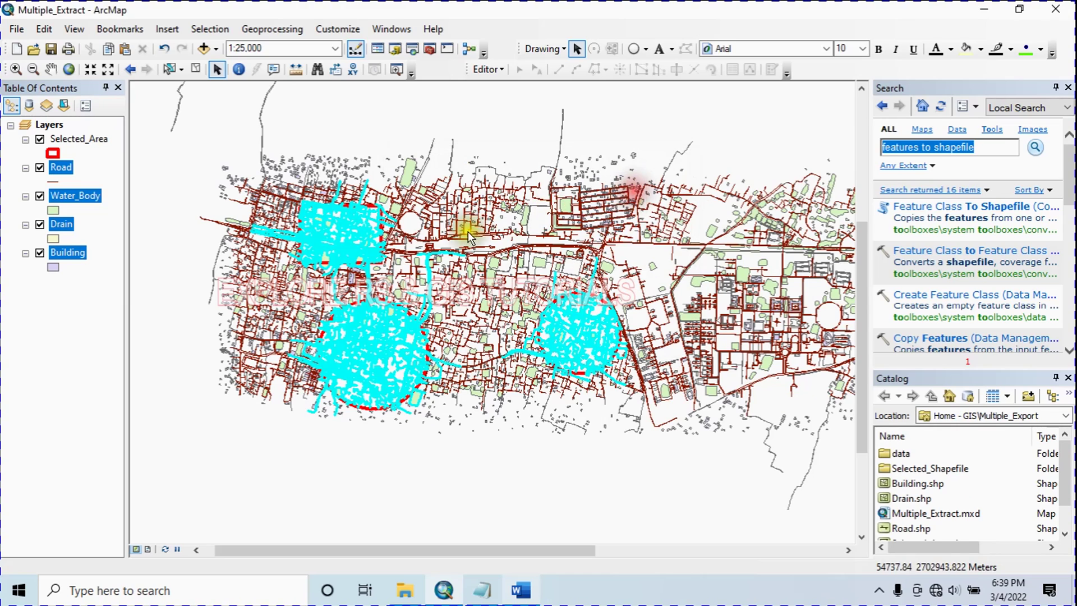
Replace the original Road, Water_Body, Drain and Building layers in the map with the exported shapefiles from the Selected_Shapefile folder.
right_click(59, 168)
click(92, 198)
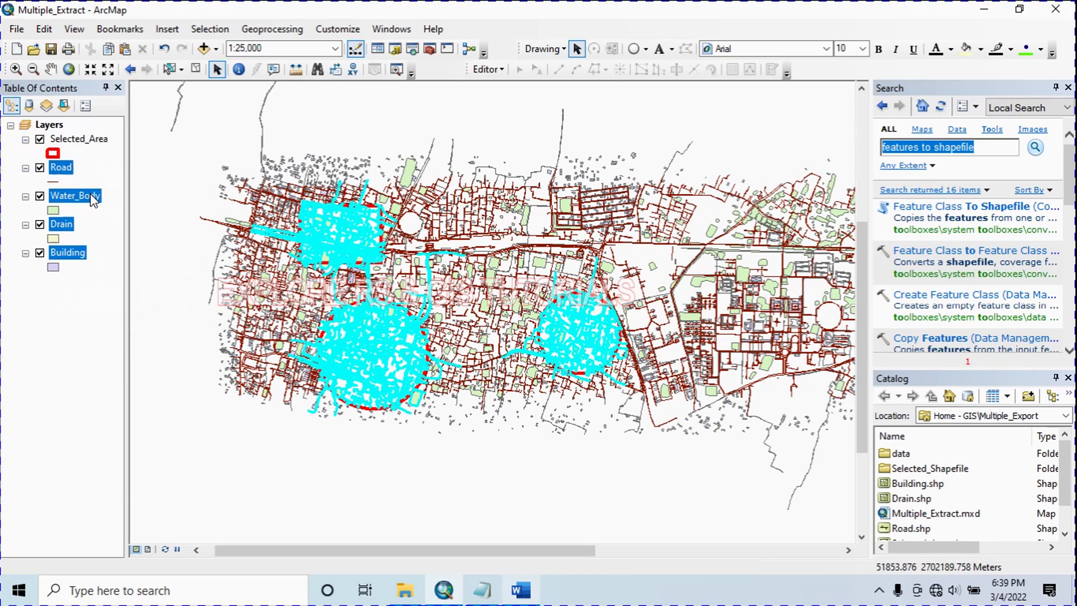
click(219, 49)
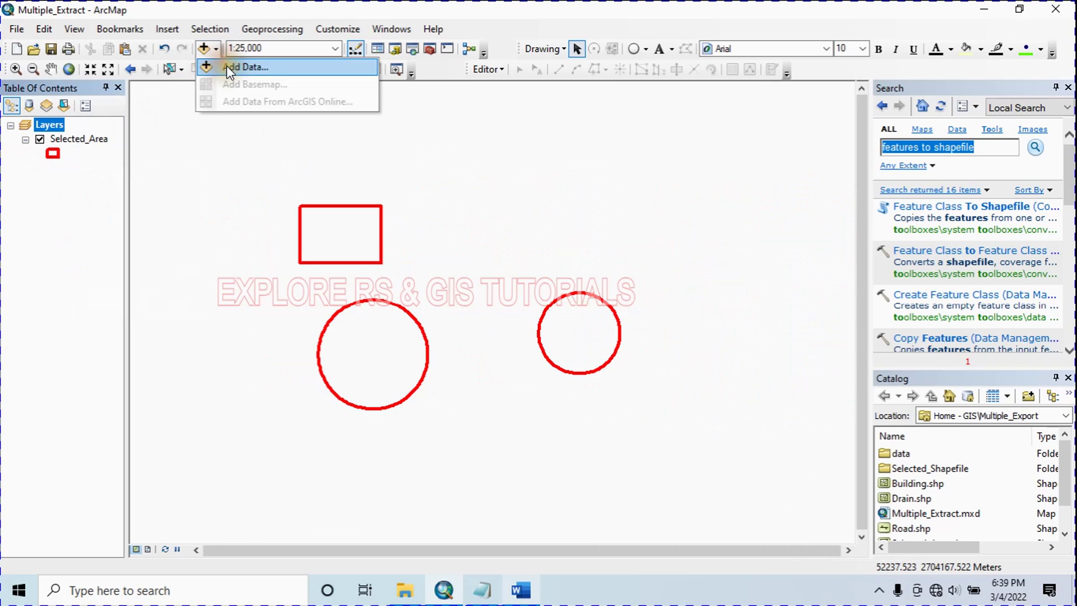
click(230, 67)
double_click(402, 227)
click(597, 237)
shift+click(584, 210)
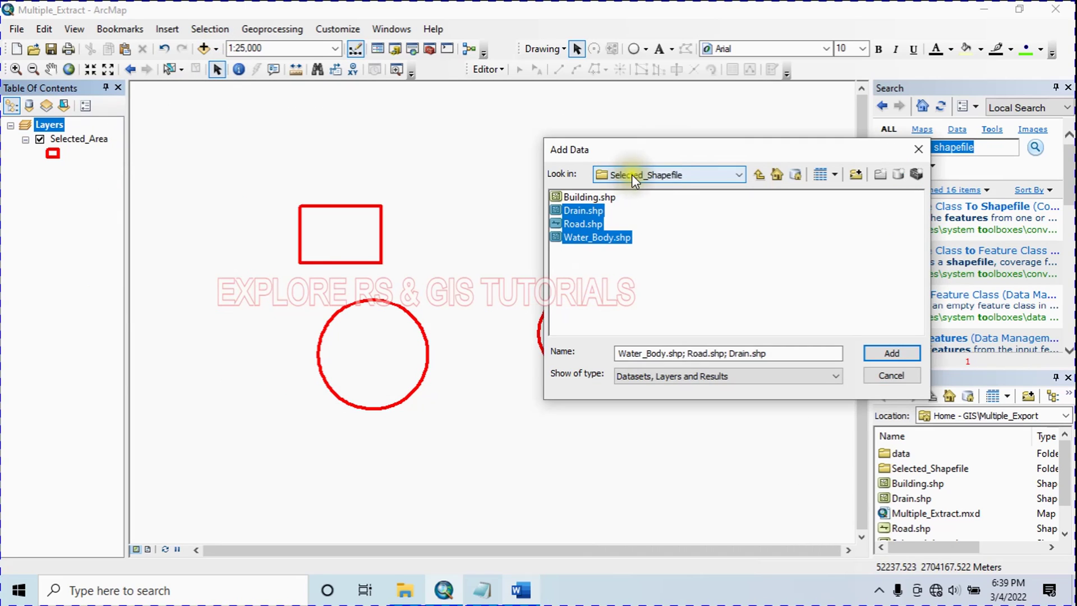
ctrl+click(594, 196)
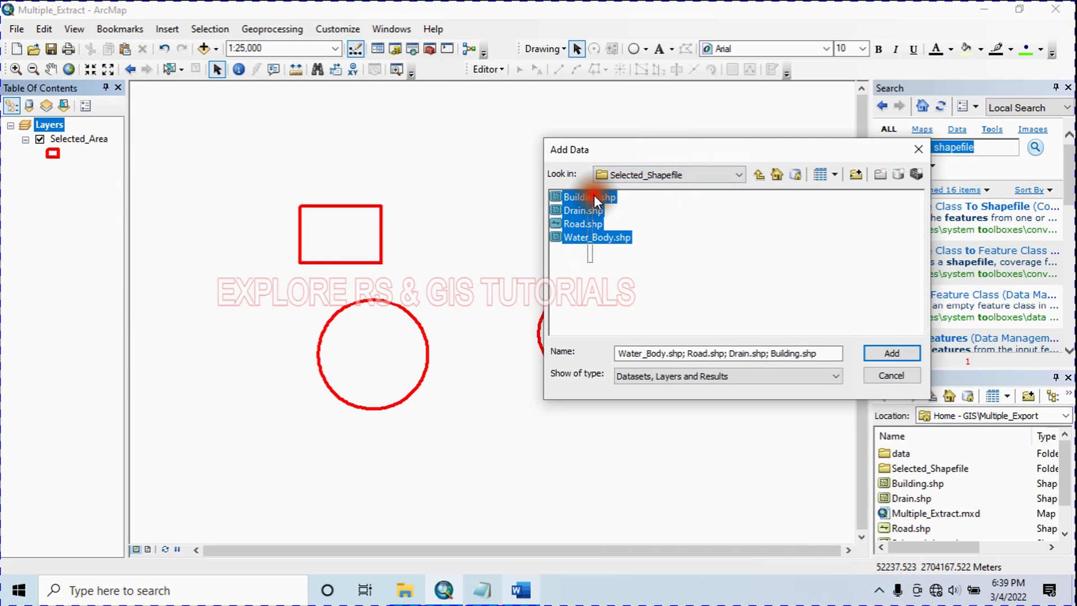
click(889, 351)
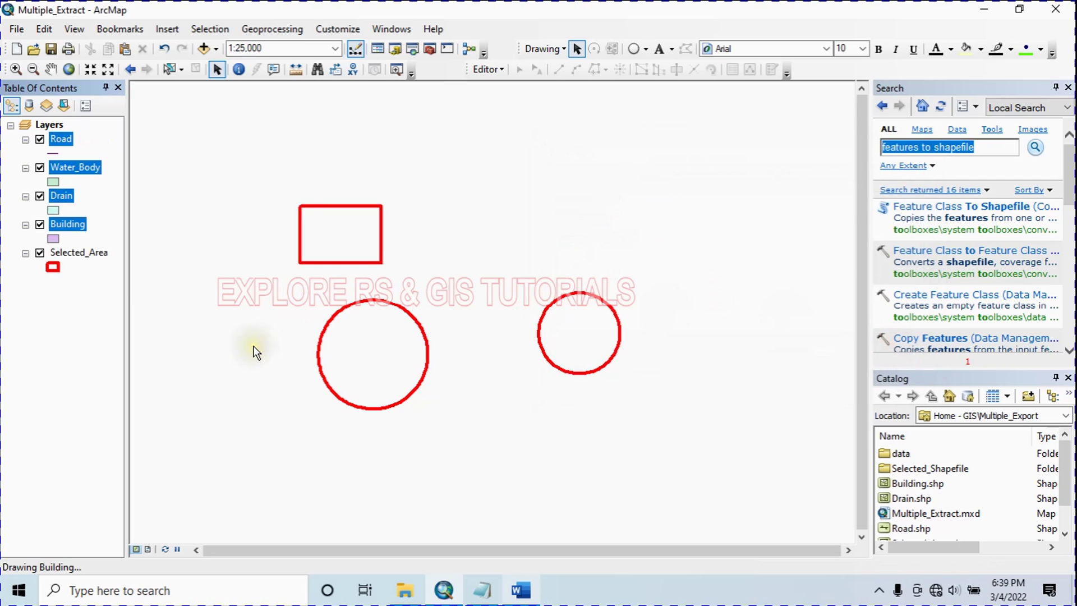
scroll(280, 182, down, 2)
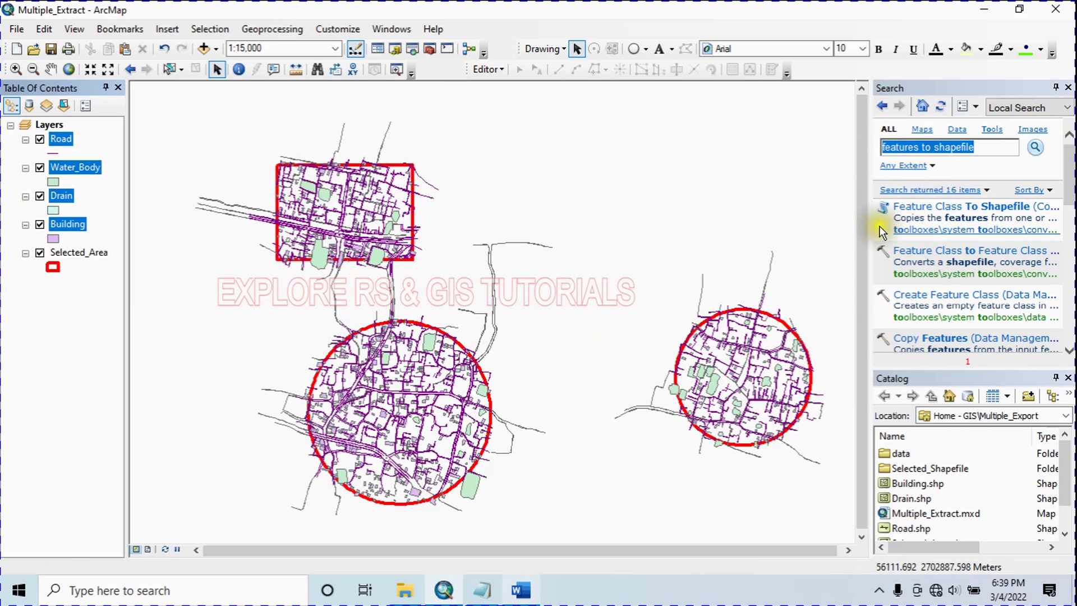
scroll(279, 223, up, 2)
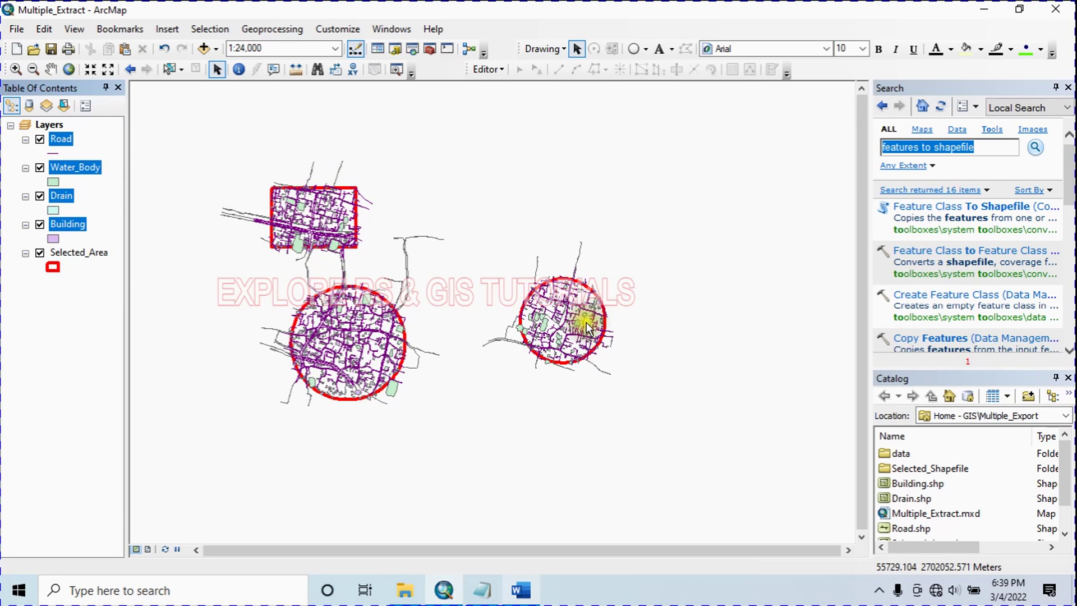
scroll(354, 309, down, 1)
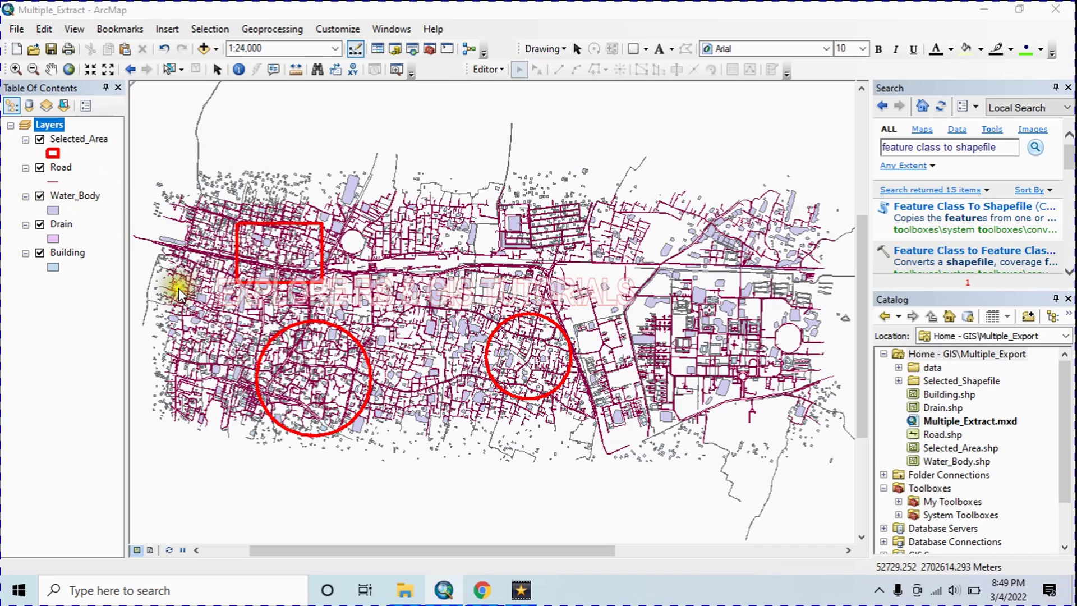
Search the tools for "extract" and open the Extract Data (Server) tool.
drag(1006, 147, 874, 149)
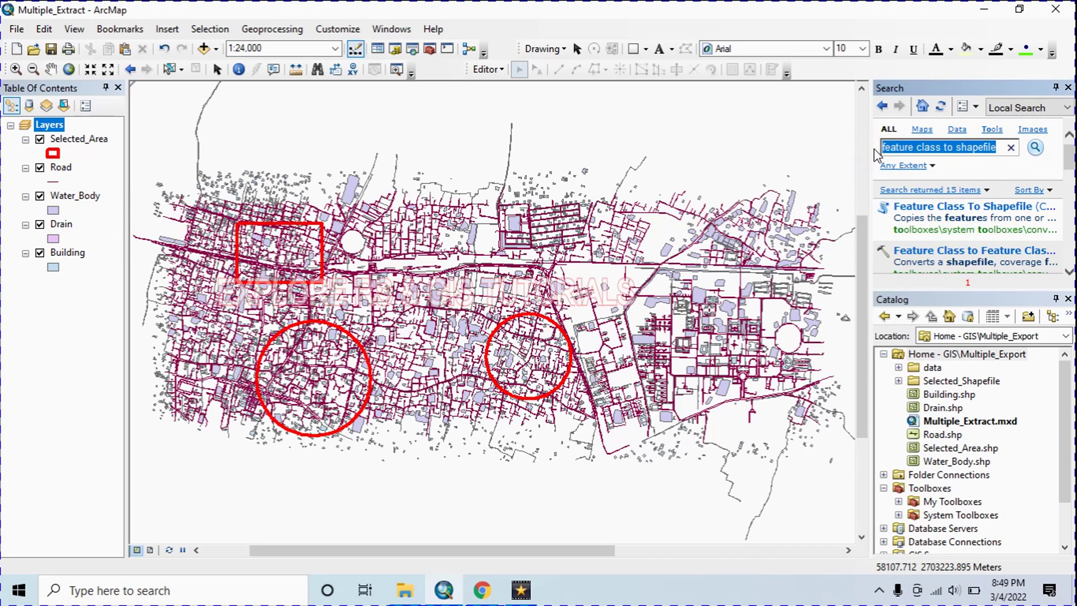
text(extract)
key(Return)
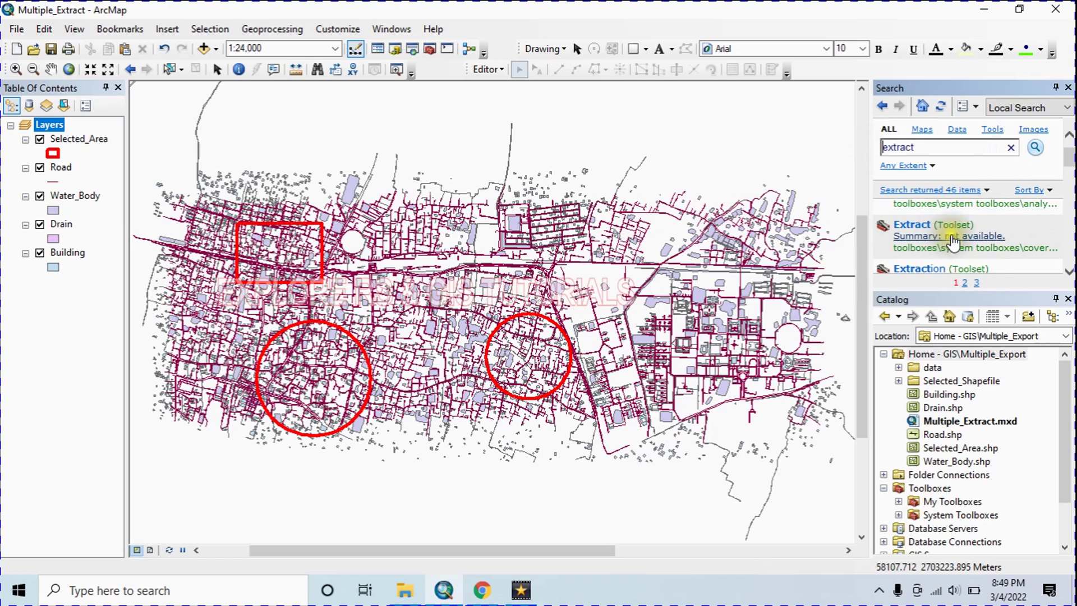
scroll(953, 240, down, 1)
scroll(954, 241, down, 1)
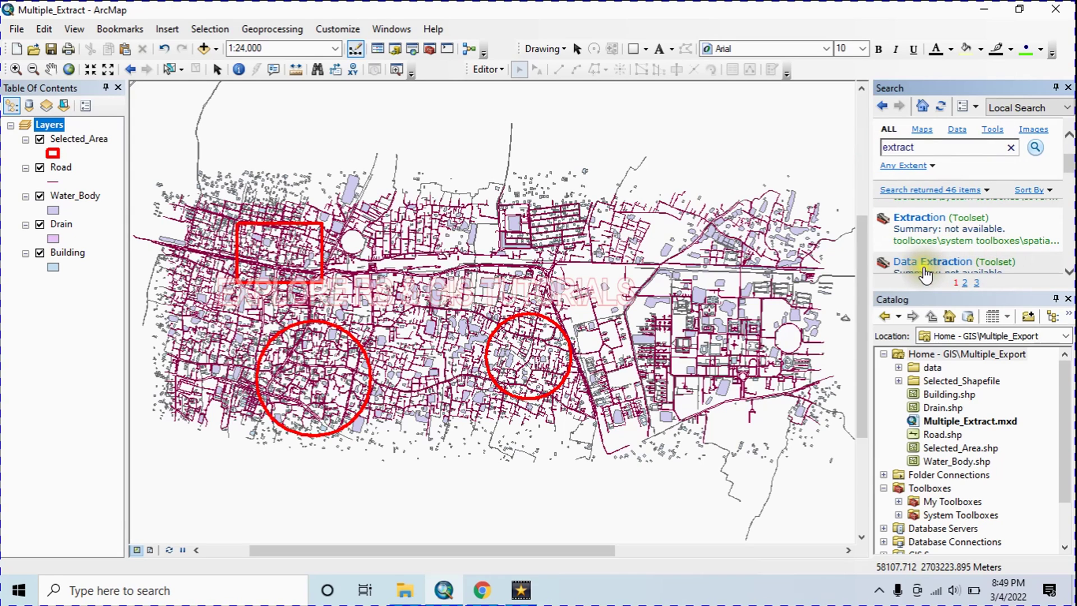
scroll(948, 258, down, 1)
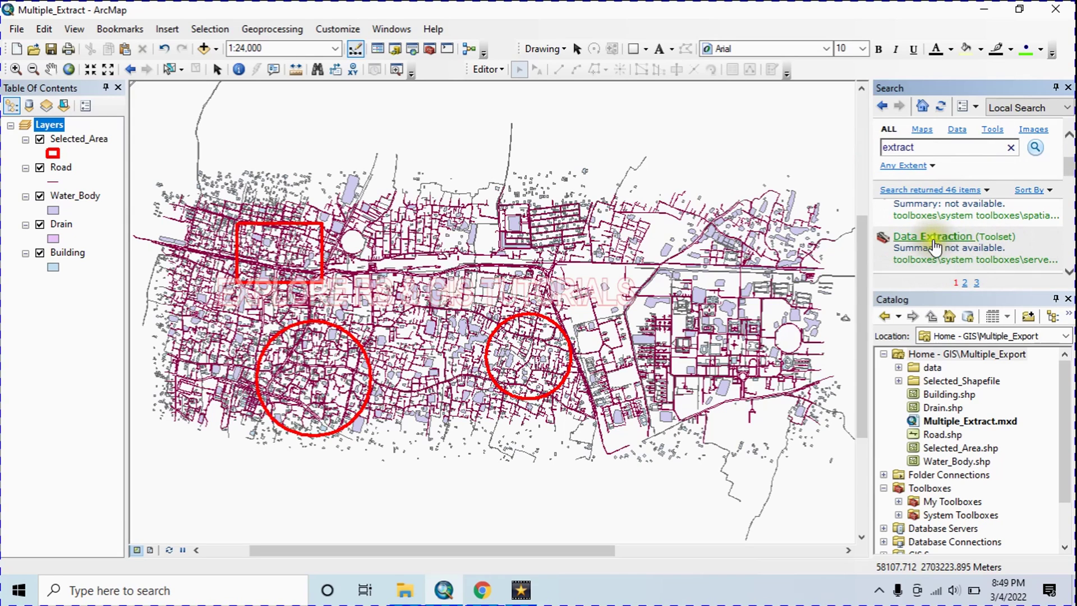
scroll(966, 248, down, 1)
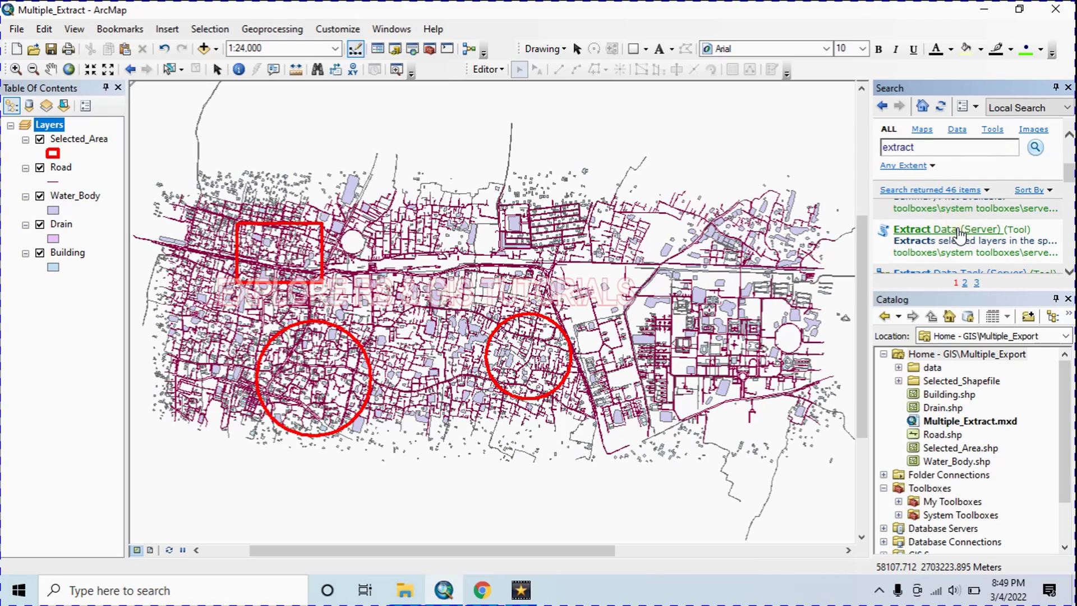
click(960, 231)
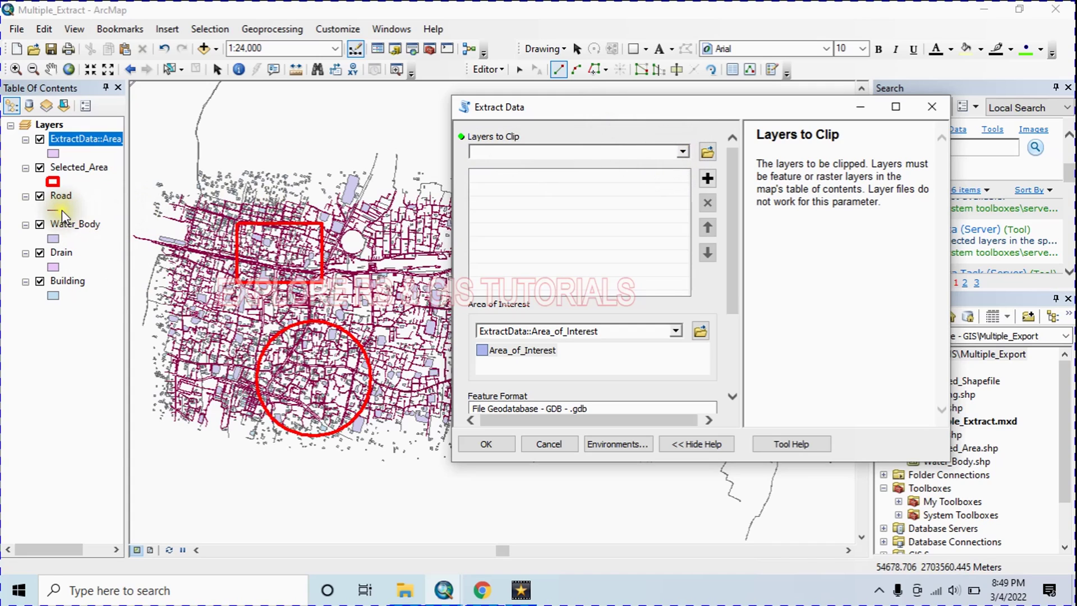
Load the Road, Water_Body, Drain and Building layers as the Layers to Clip in Extract Data.
drag(66, 210, 503, 198)
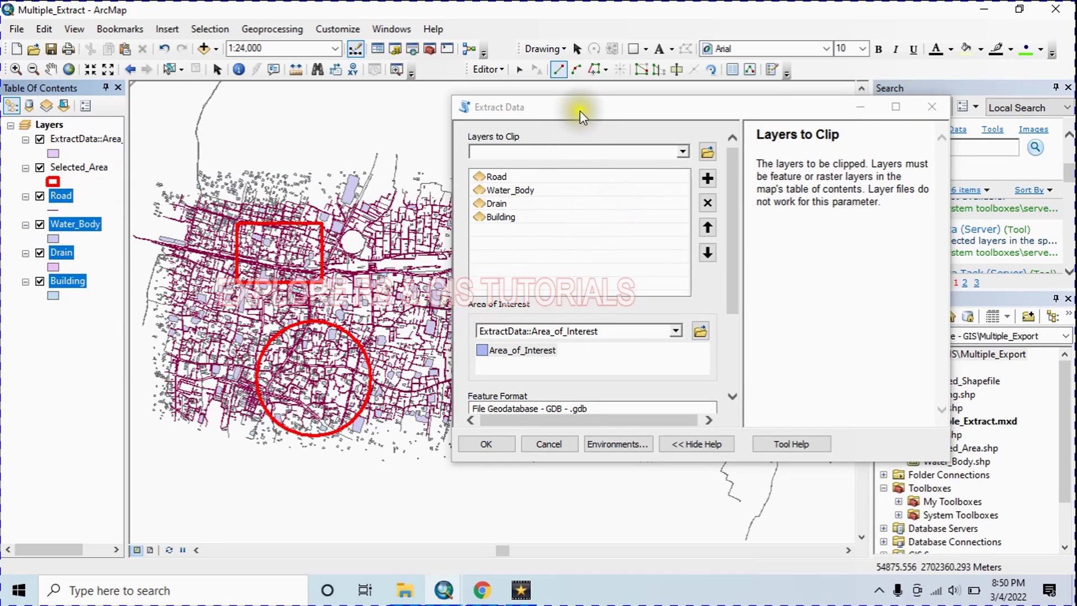
click(692, 302)
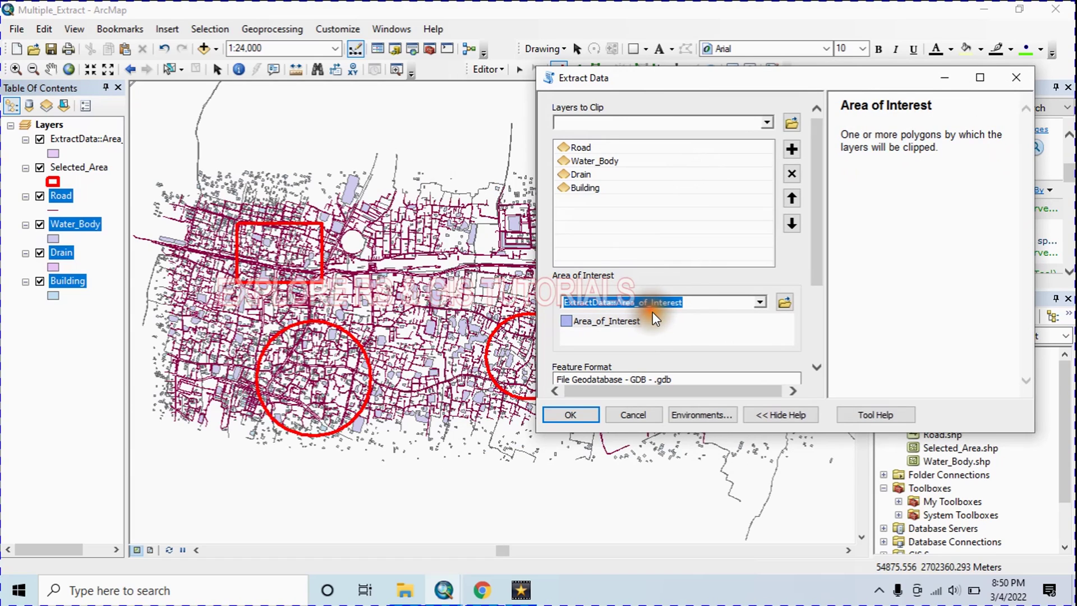
drag(639, 76, 726, 81)
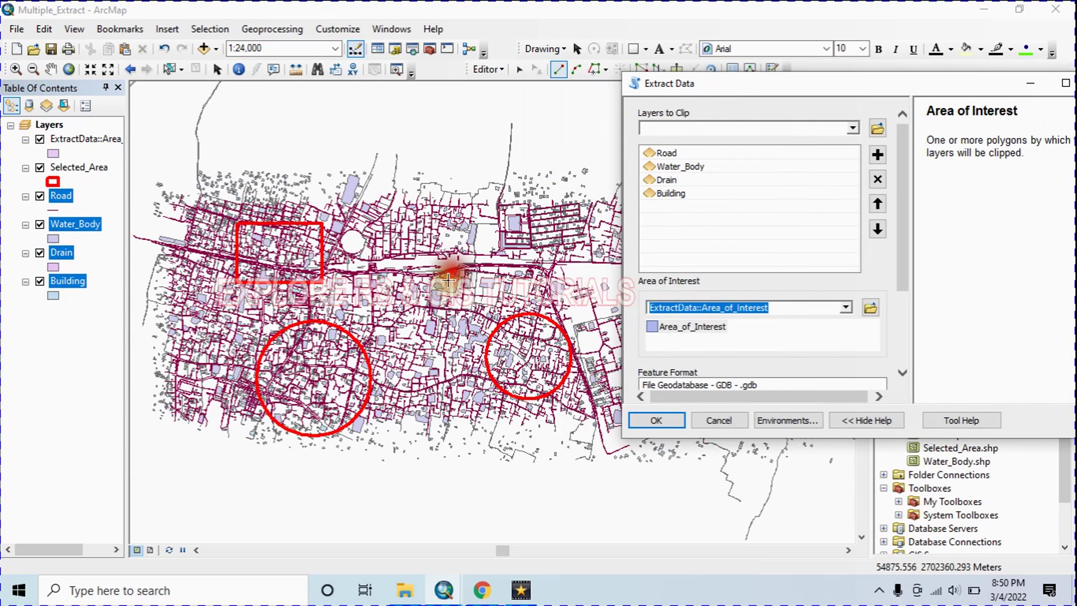
Draw a five-sided area-of-interest polygon on the map between the red rectangle and the smaller circle.
click(384, 224)
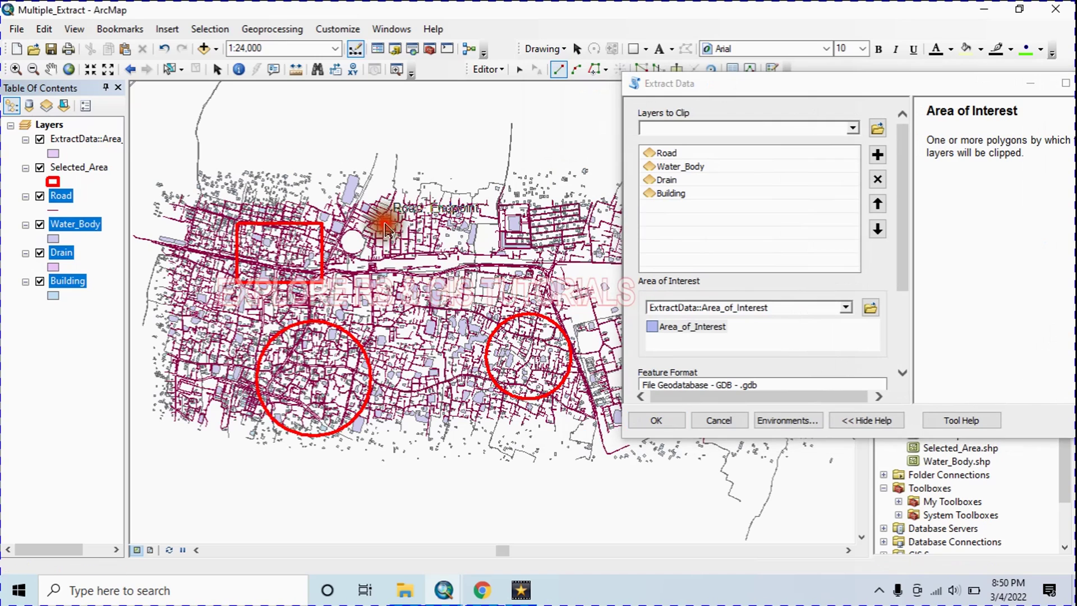
click(480, 214)
click(479, 304)
click(408, 337)
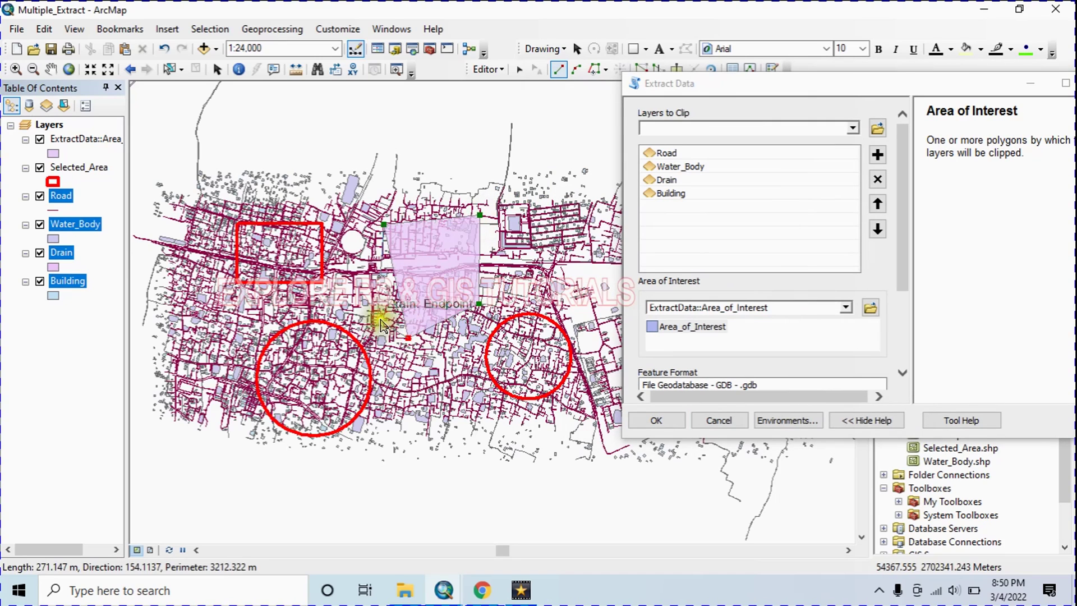
double_click(375, 308)
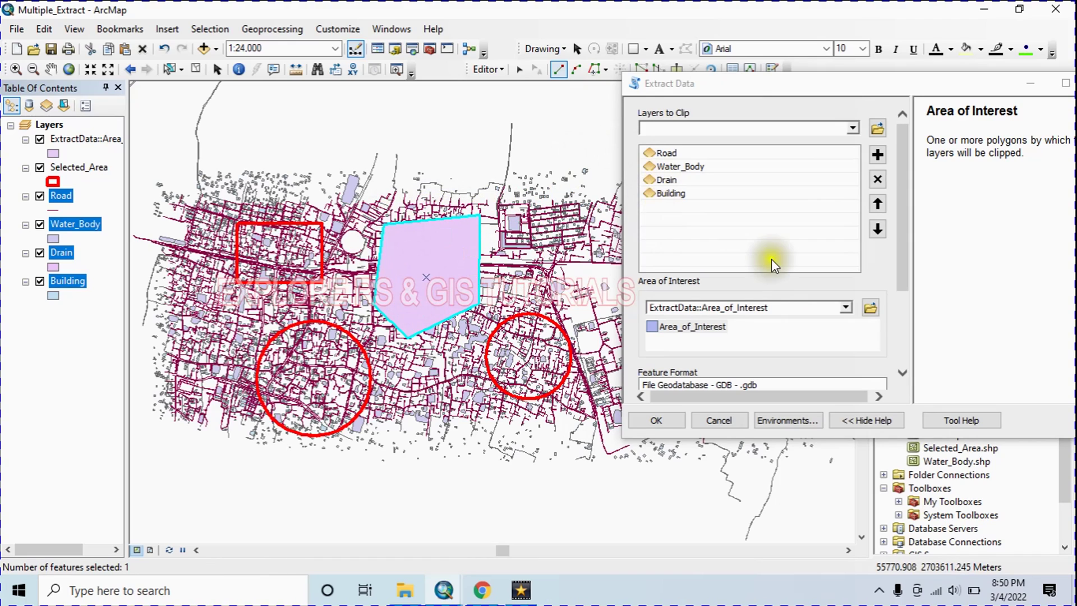
Choose Selected_Area as the Area of Interest and delete the polygon drawn on the map.
click(846, 308)
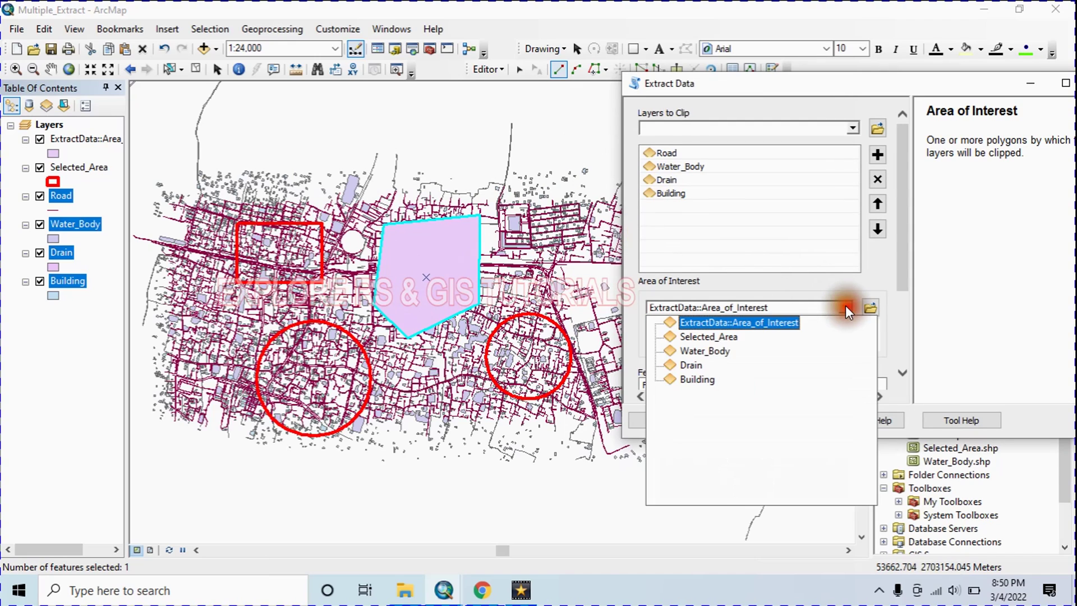
click(707, 337)
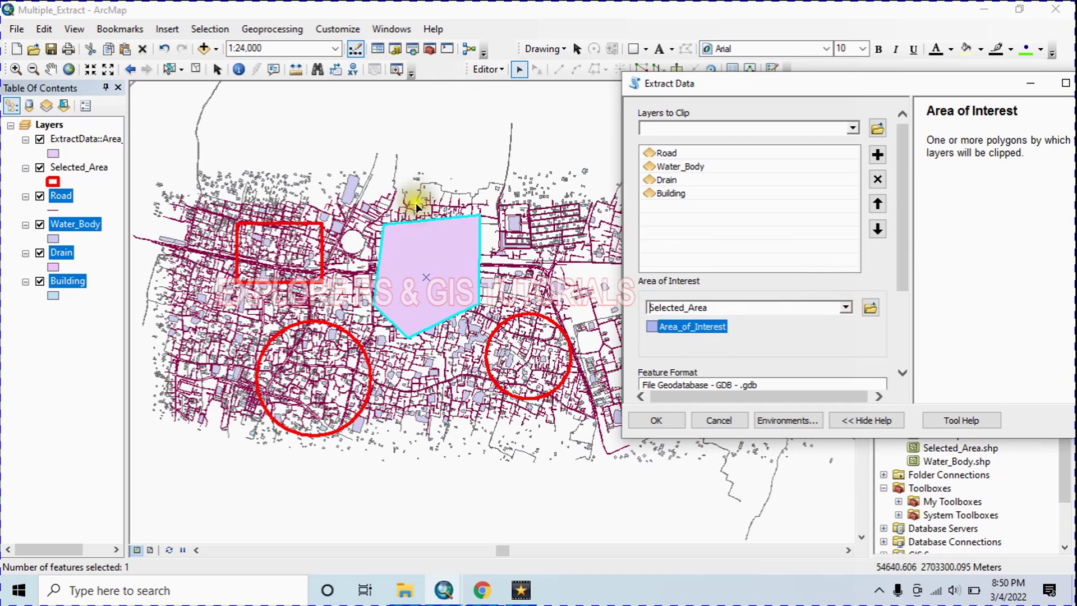
right_click(426, 230)
click(478, 277)
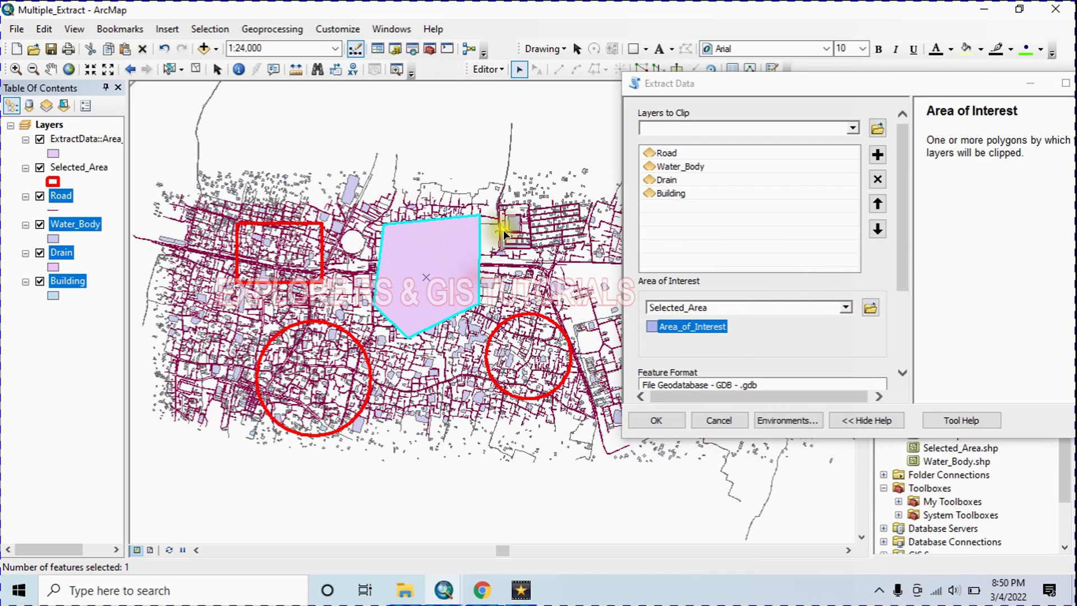
click(617, 240)
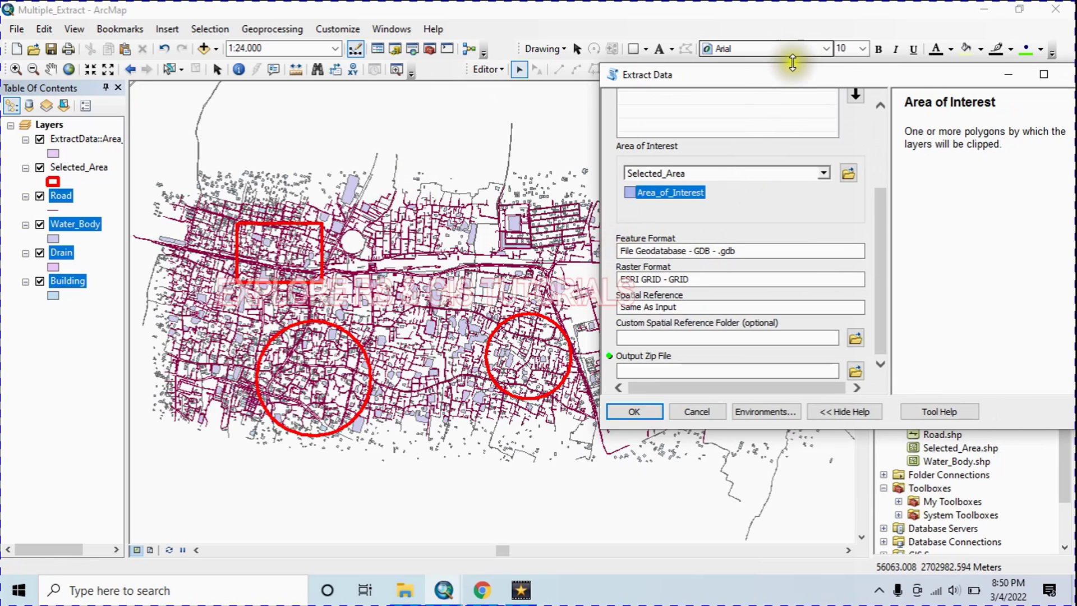
Set the Feature Format of Extract Data to Shapefile-SHP-.shp, following the format pattern in the tool's help.
drag(768, 69, 648, 75)
click(578, 259)
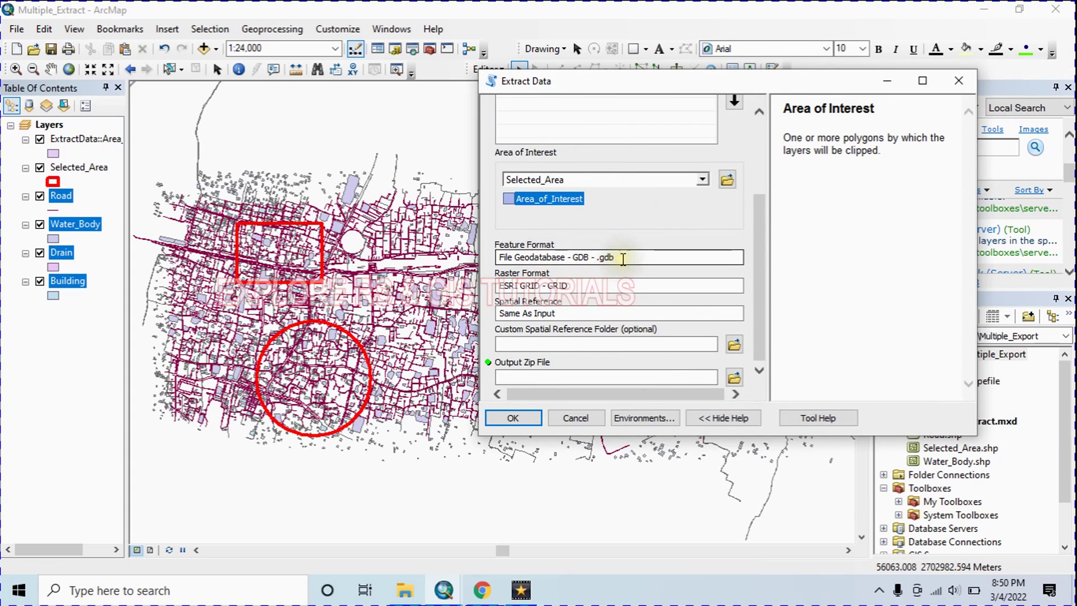
drag(617, 257, 507, 252)
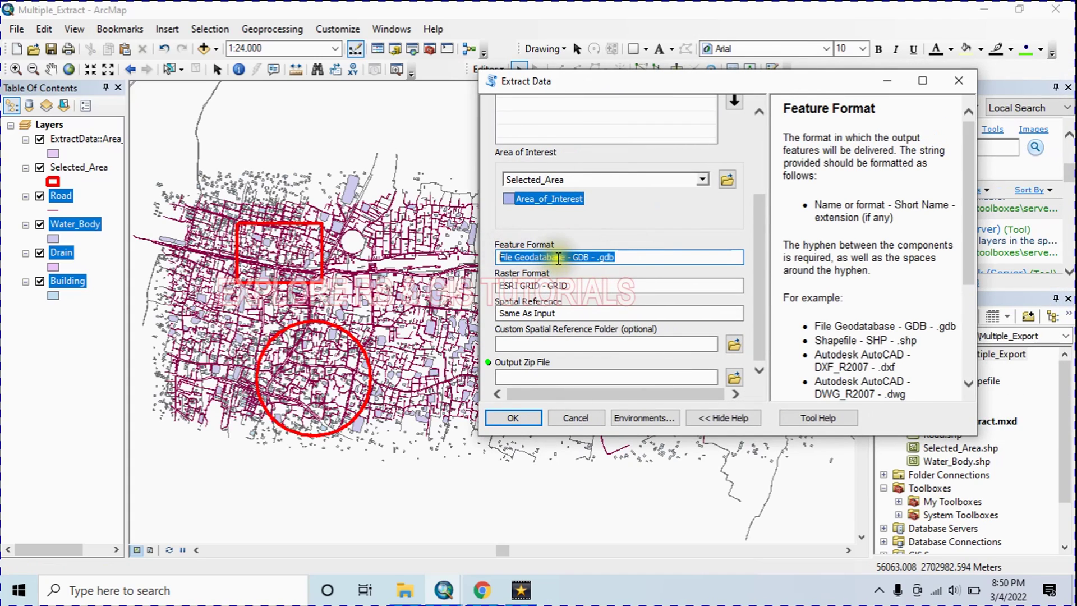
click(637, 257)
drag(656, 257, 445, 253)
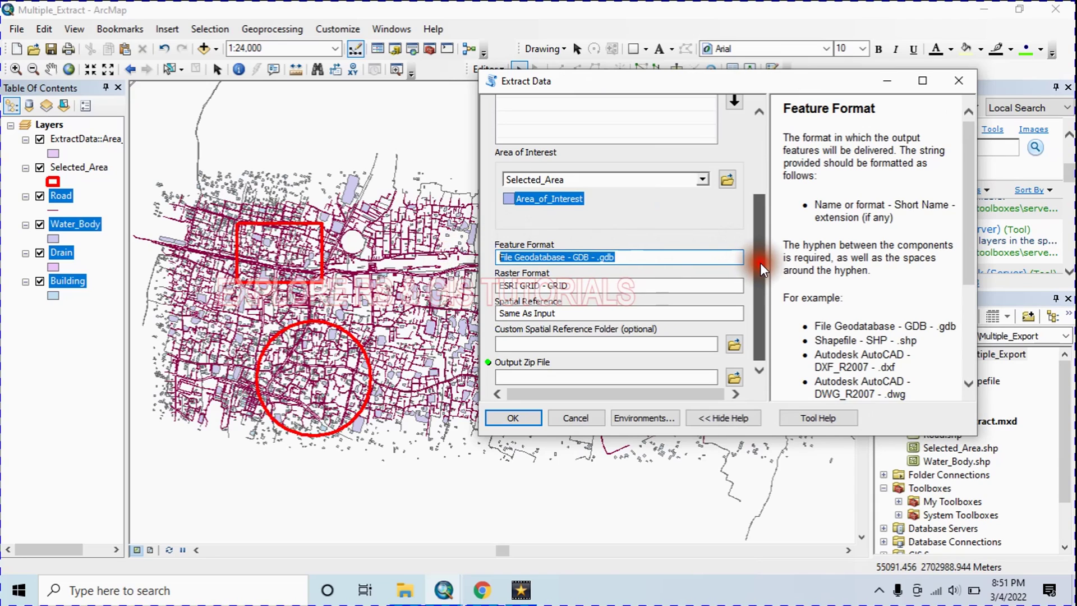
key(BackSpace)
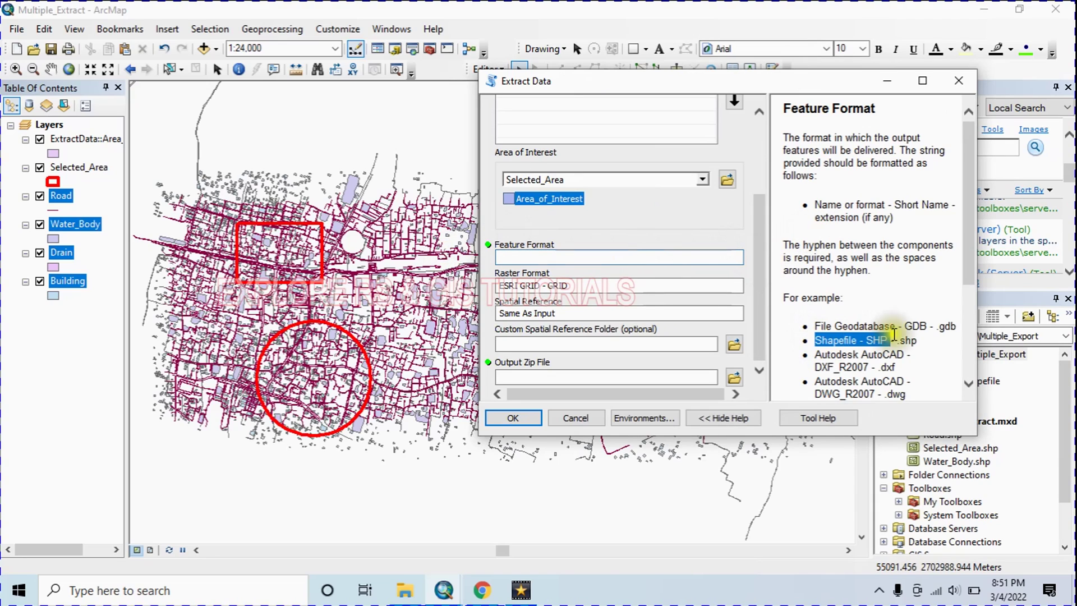
text(Shapefile-SHP-.shp)
click(819, 198)
drag(819, 197, 896, 216)
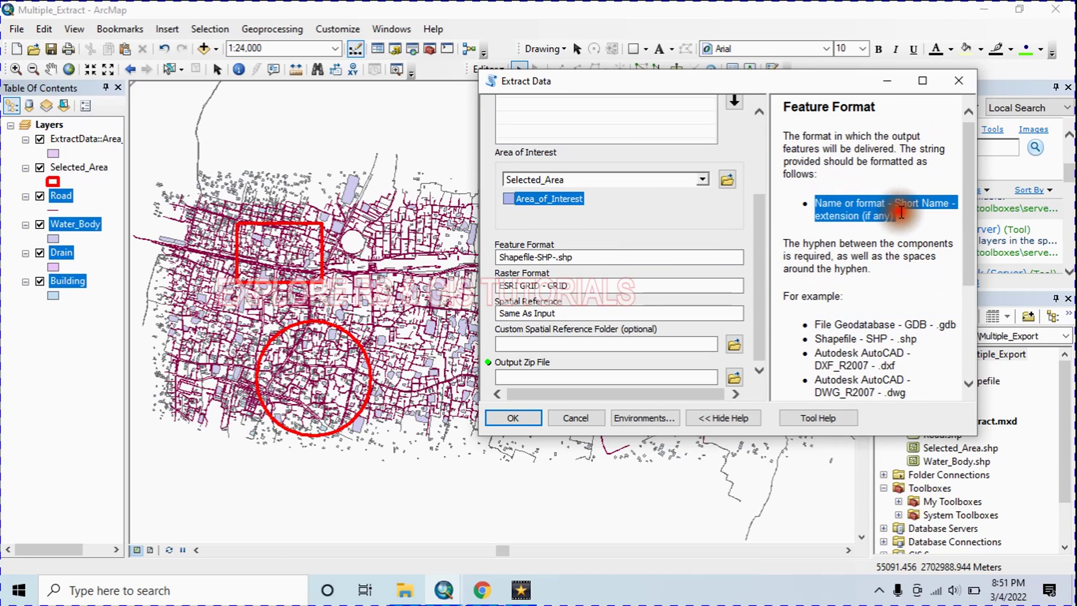
double_click(528, 259)
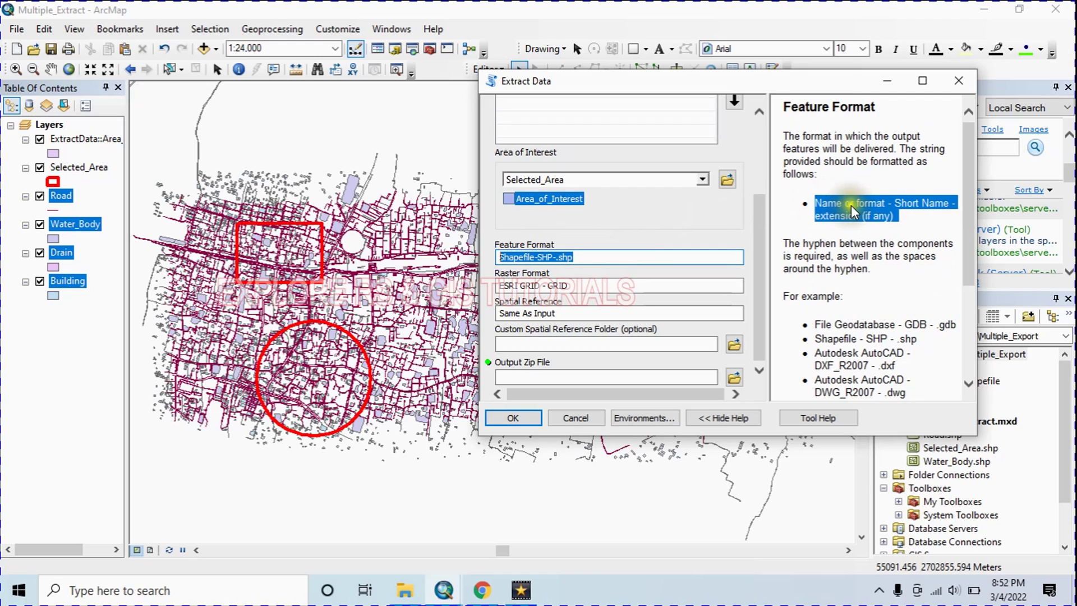
Review the Extract Data help on feature format strings, including the AutoCAD DXF example, and check the Raster Format and Spatial Reference settings.
drag(895, 203, 946, 204)
drag(815, 217, 871, 218)
scroll(970, 224, down, 2)
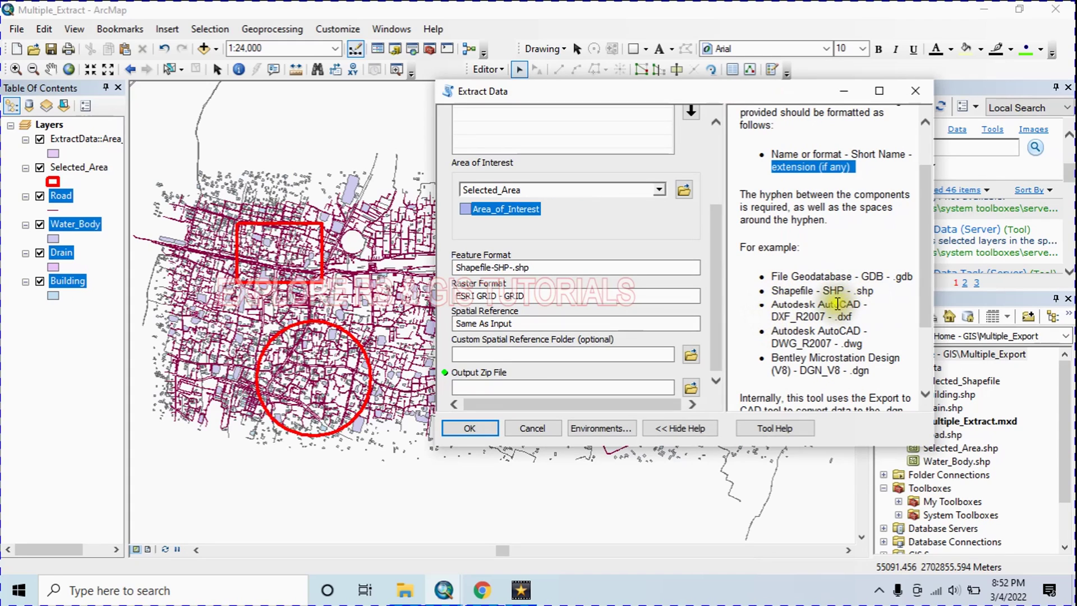
drag(771, 307, 855, 318)
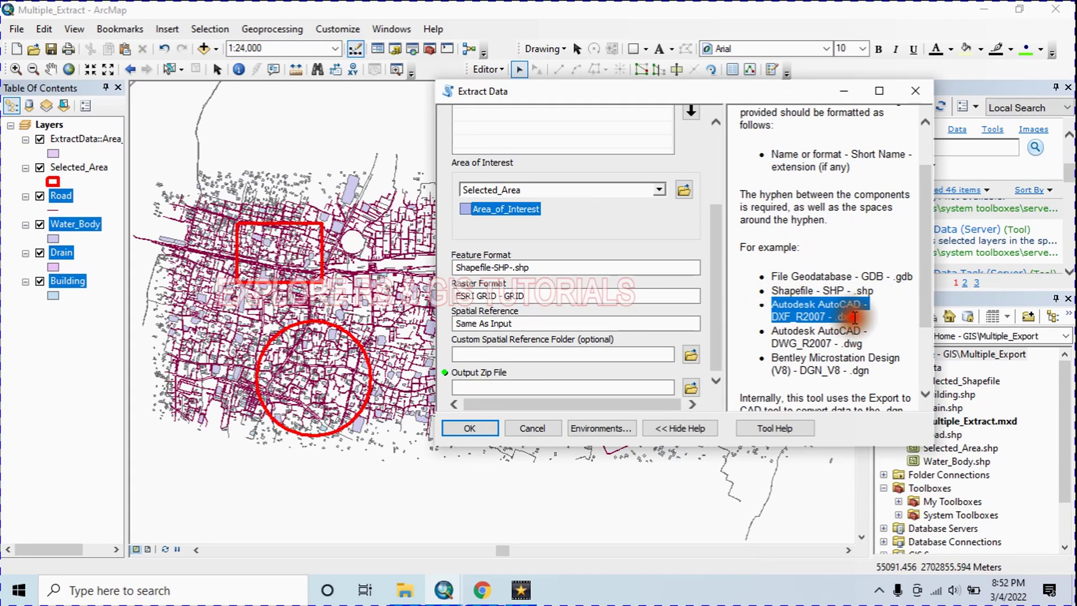
click(474, 279)
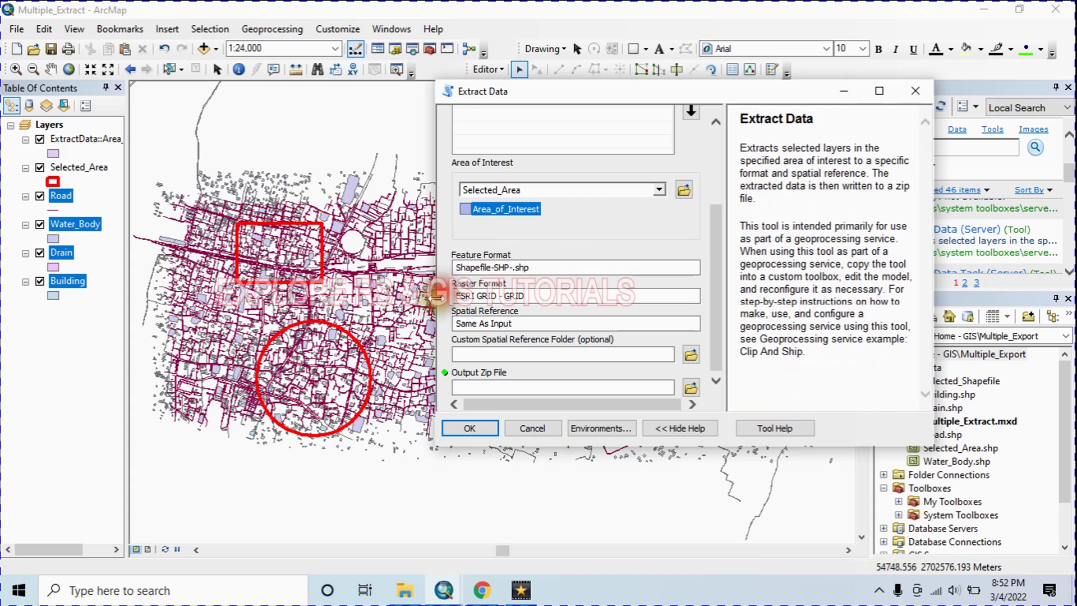
drag(530, 296, 426, 295)
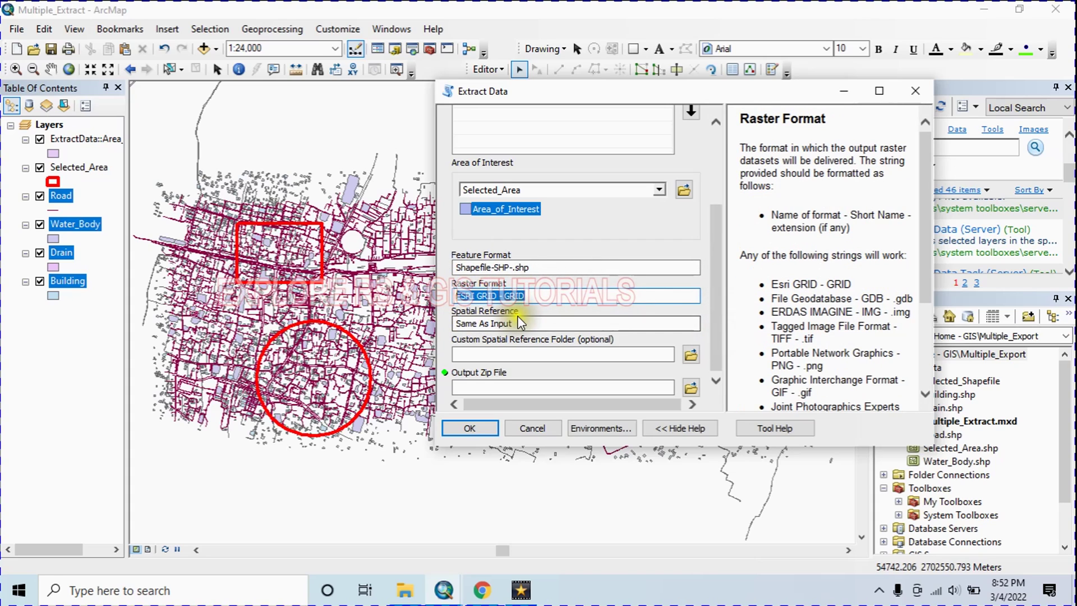
drag(520, 324, 462, 324)
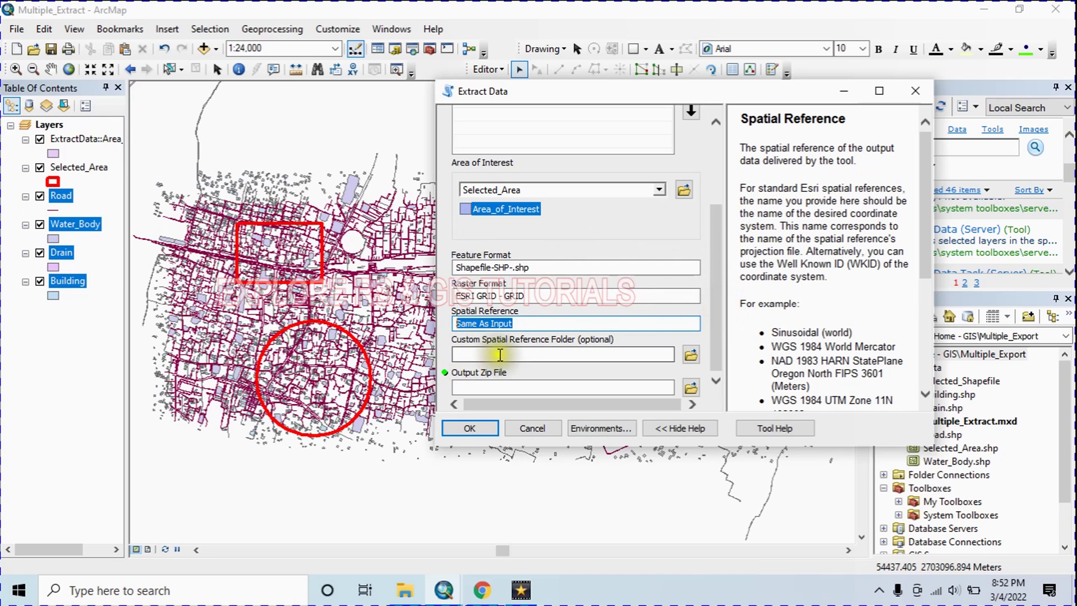
Create a folder named New inside Multiple_Export for the Output Zip File and open it.
click(691, 386)
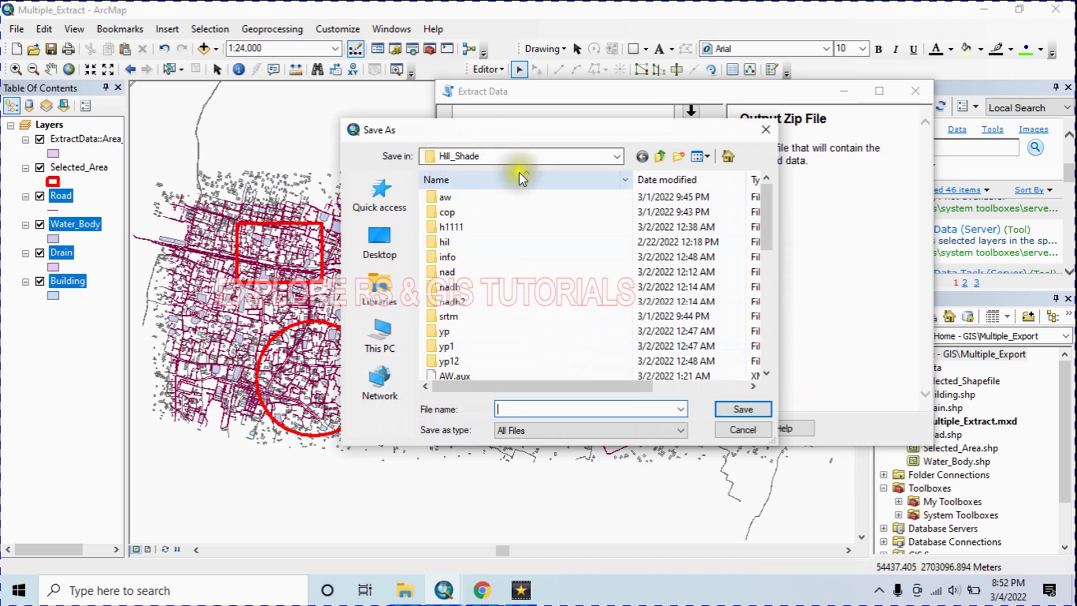
key(ctrl+shift+n)
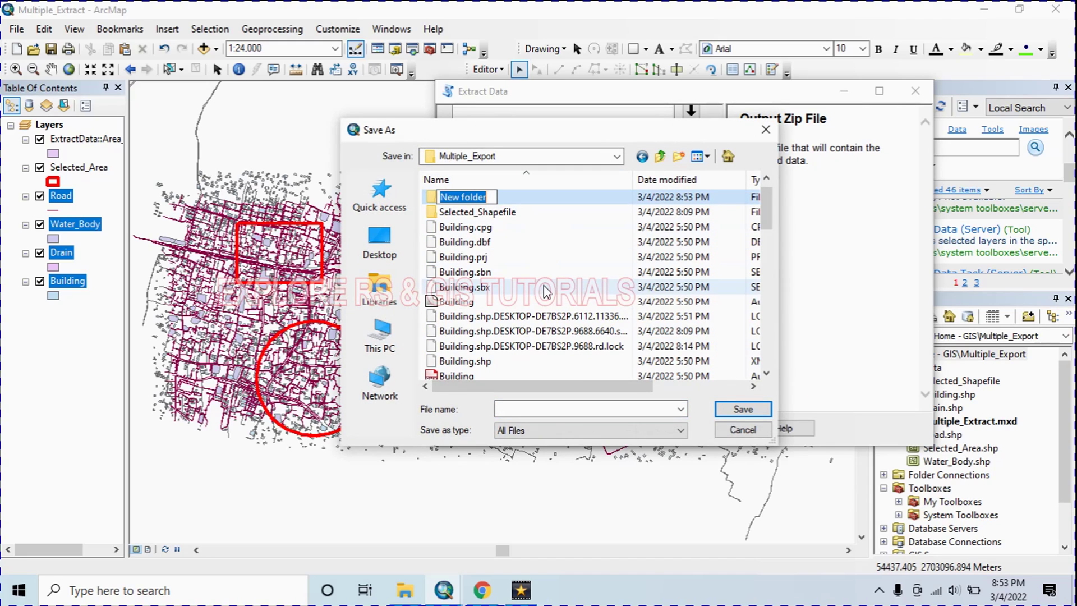
text(New)
key(Return)
double_click(466, 196)
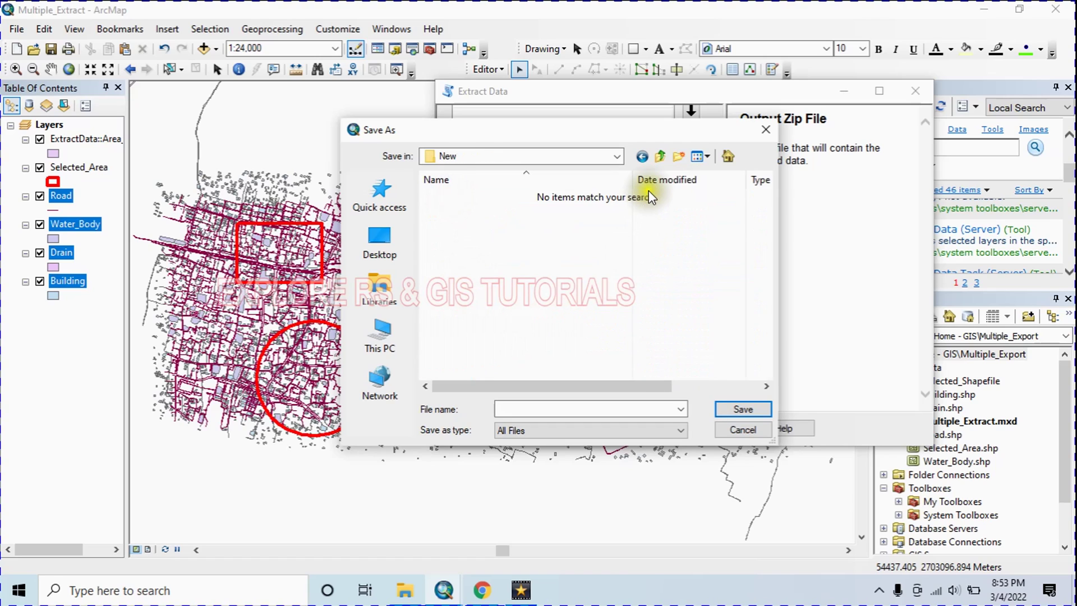
Save the Output Zip File as Newdata in the New folder.
click(660, 158)
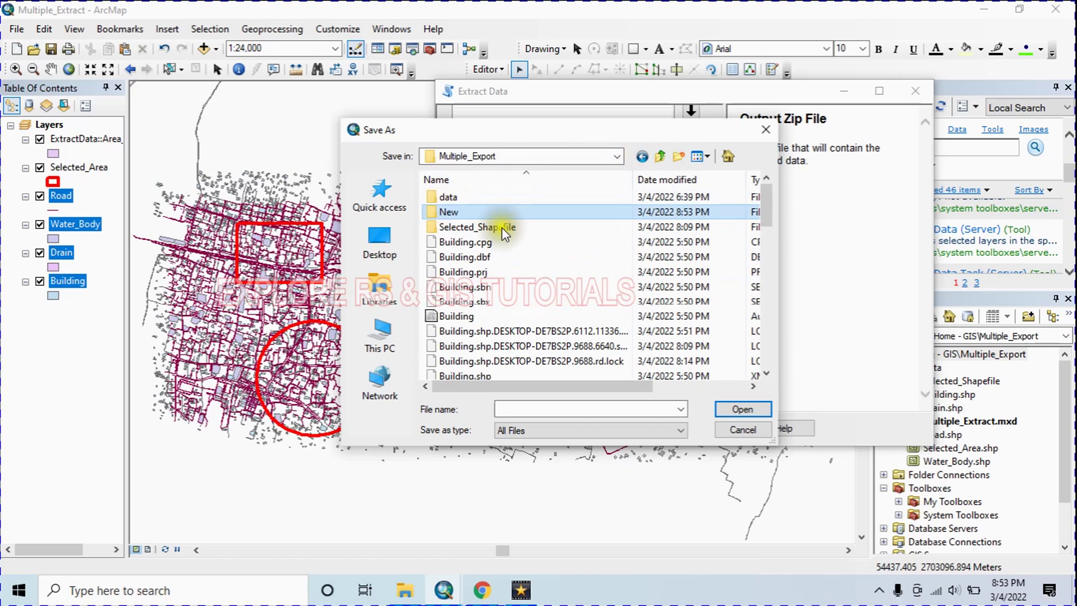
click(749, 408)
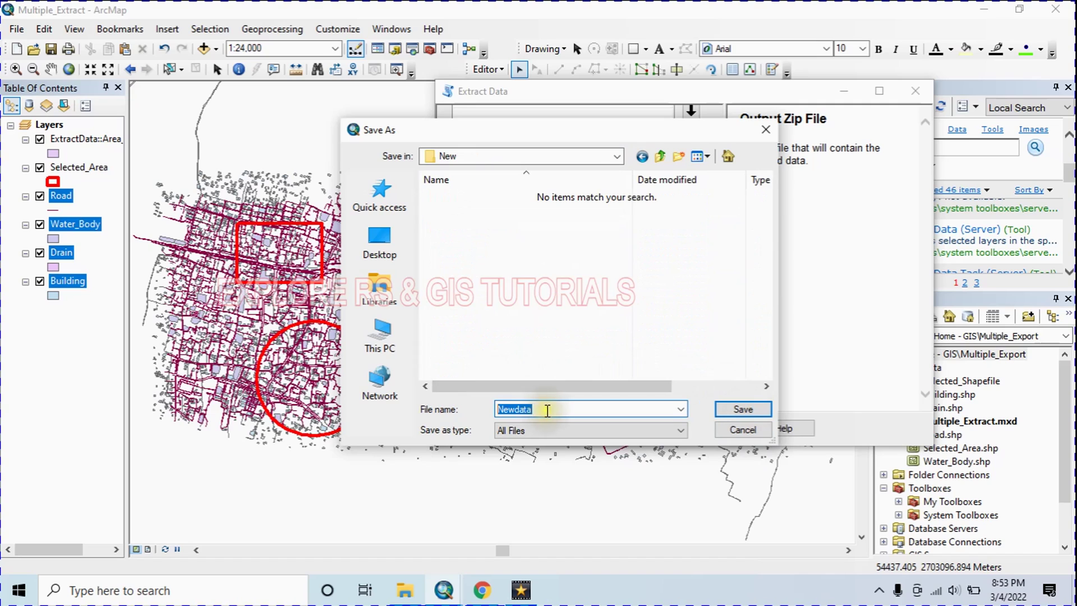
drag(550, 134, 447, 137)
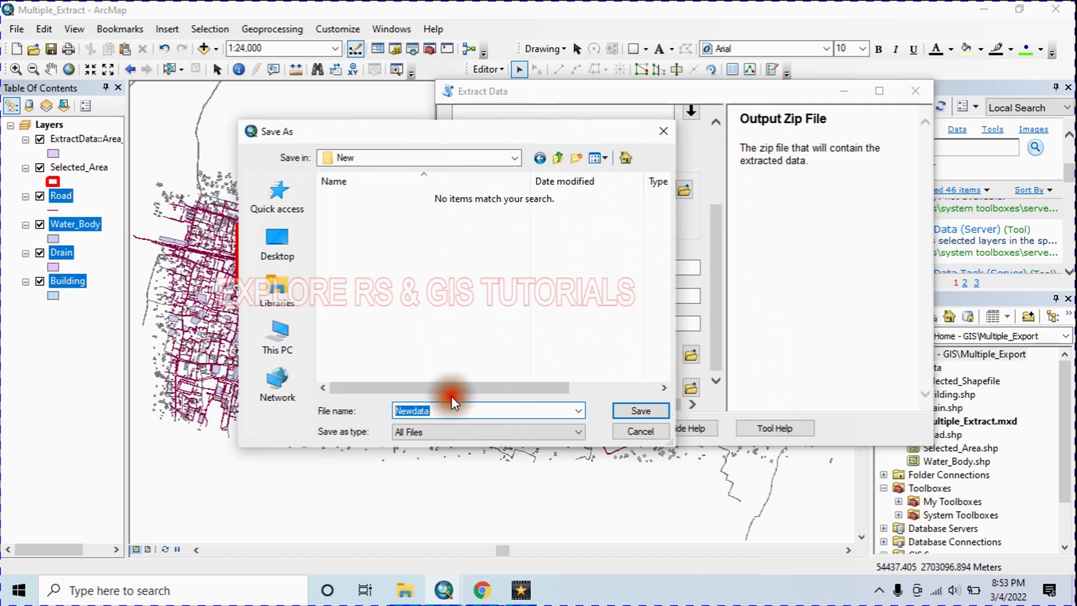
click(642, 411)
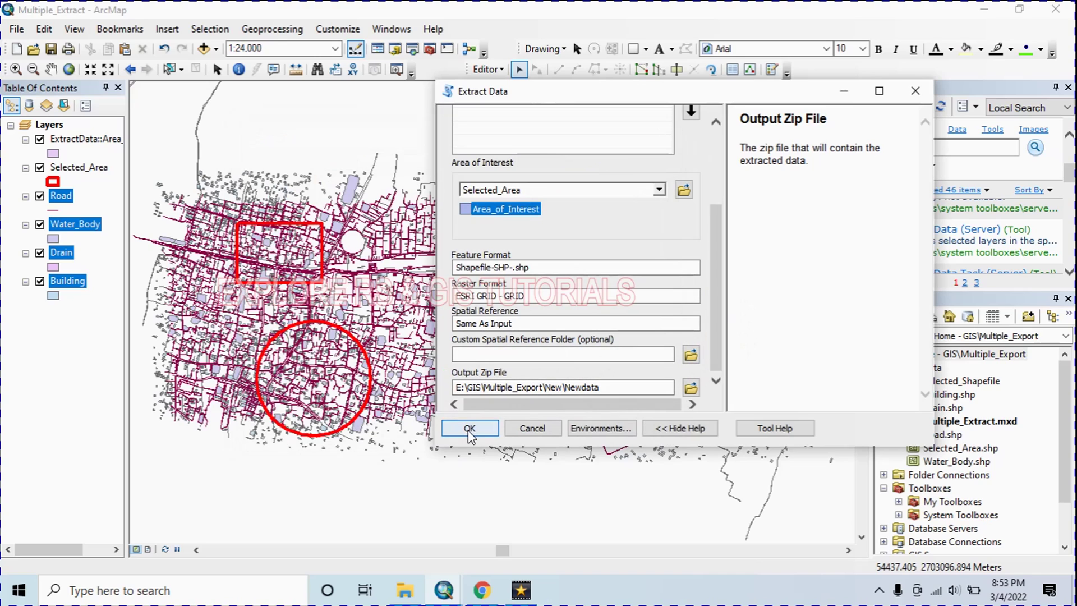
Run Extract Data with the Selected_Area polygons in view and dismiss its progress window once finished.
drag(551, 91, 604, 96)
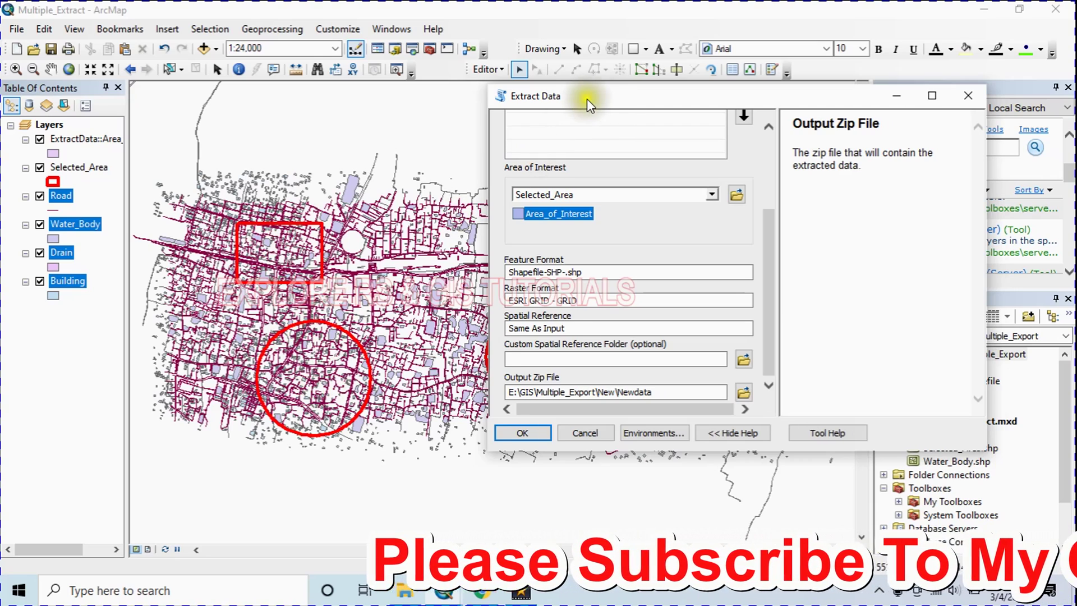
drag(587, 98, 710, 113)
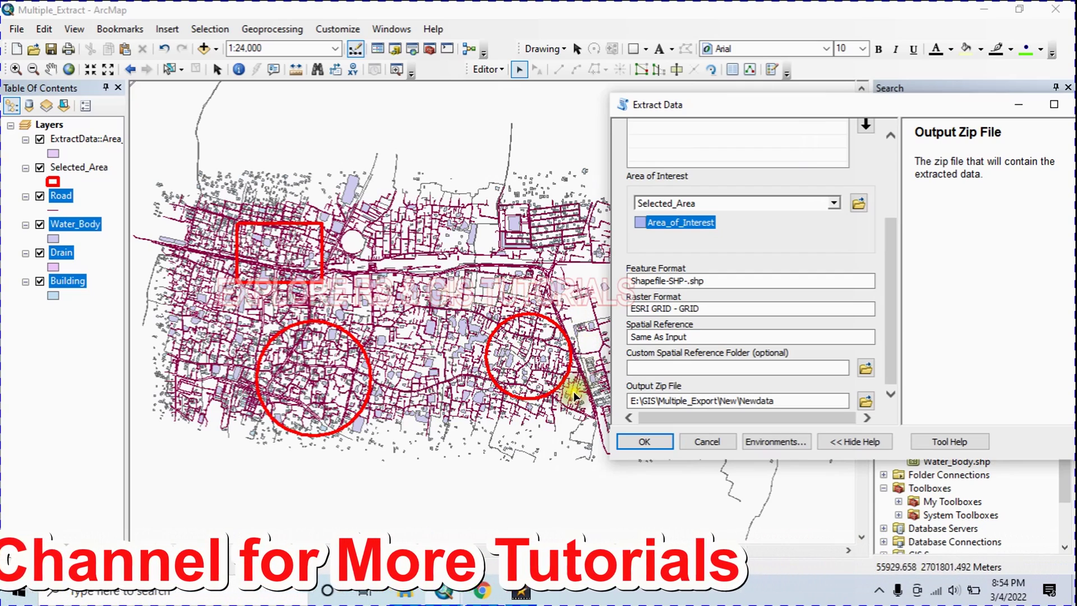
drag(693, 103, 638, 100)
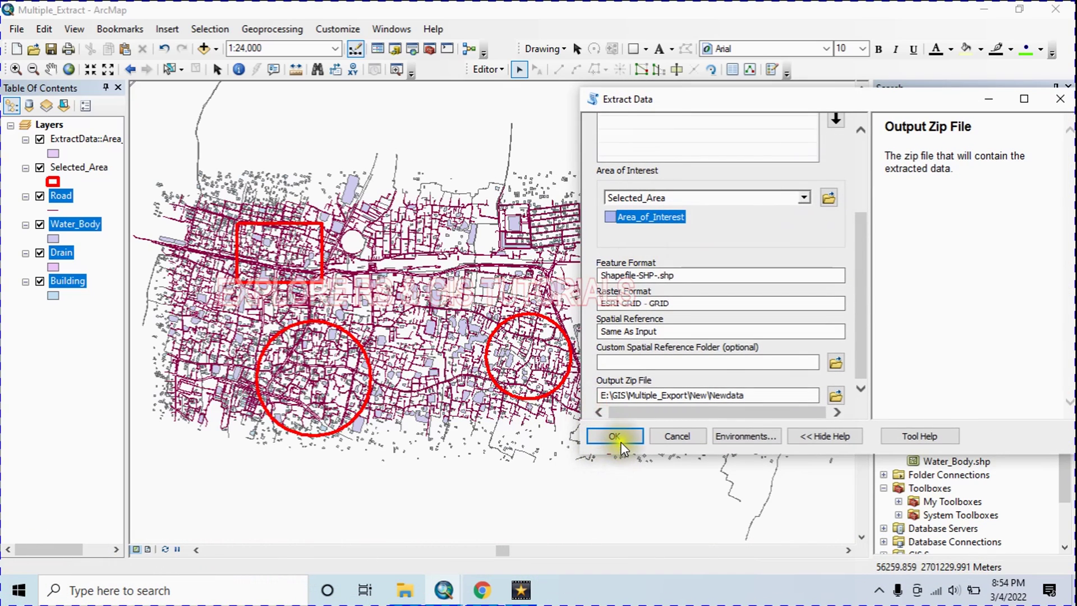
click(621, 437)
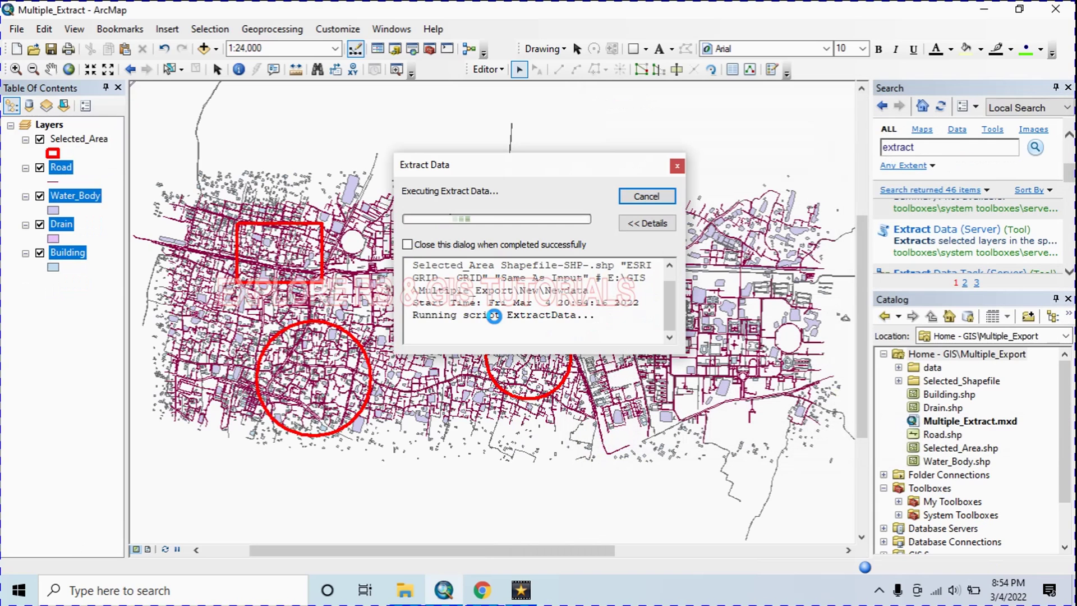
click(648, 194)
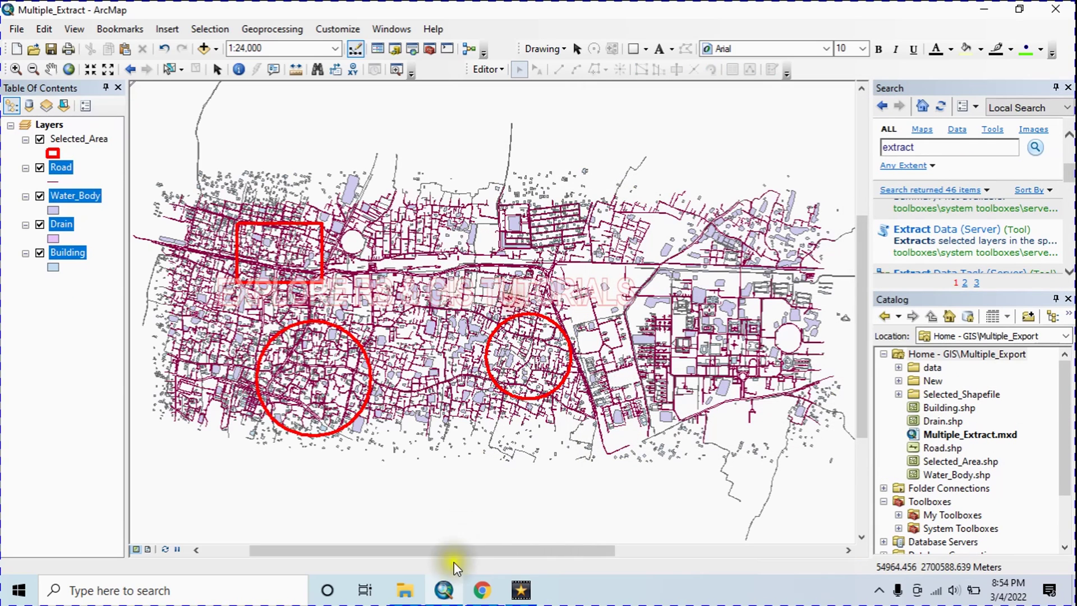
Switch to File Explorer and extract the Newdata archive in the New folder into its own Newdata~ subfolder with 7-Zip.
click(398, 594)
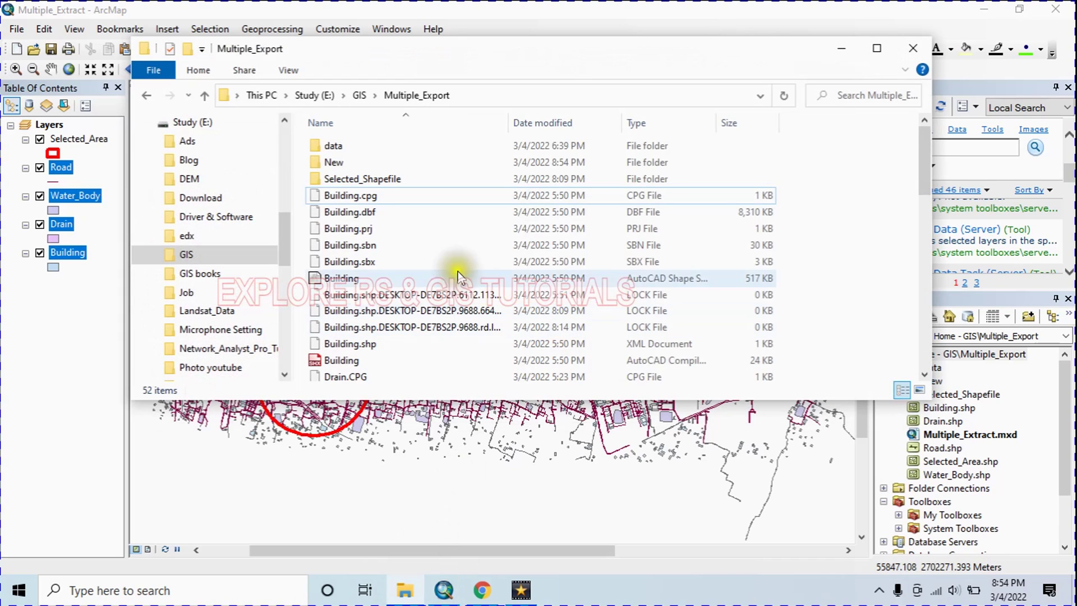
click(335, 164)
double_click(336, 164)
click(343, 147)
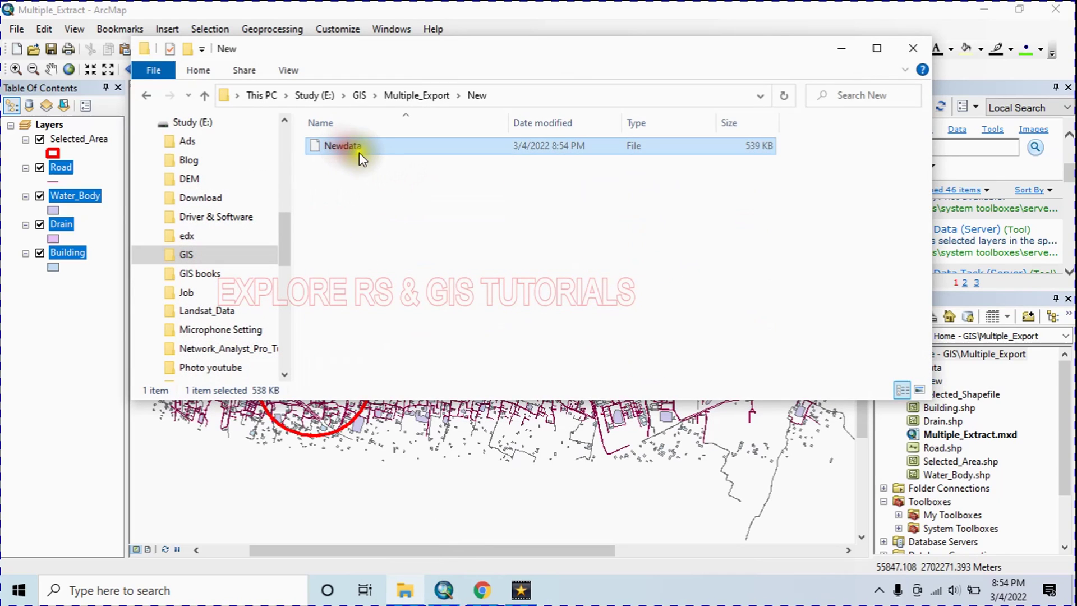
right_click(355, 147)
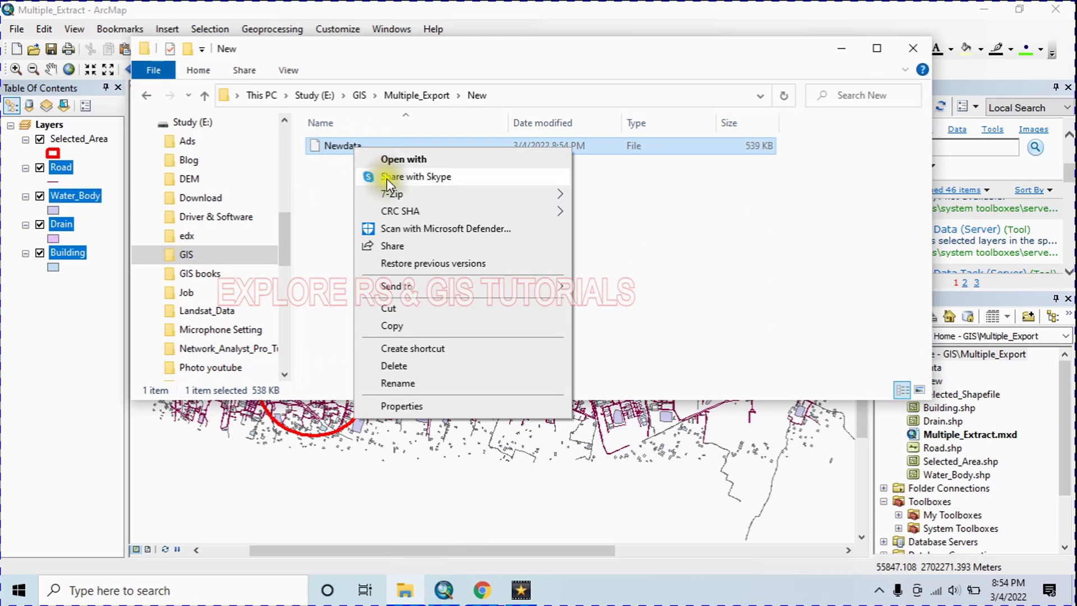
mouse_move(564, 197)
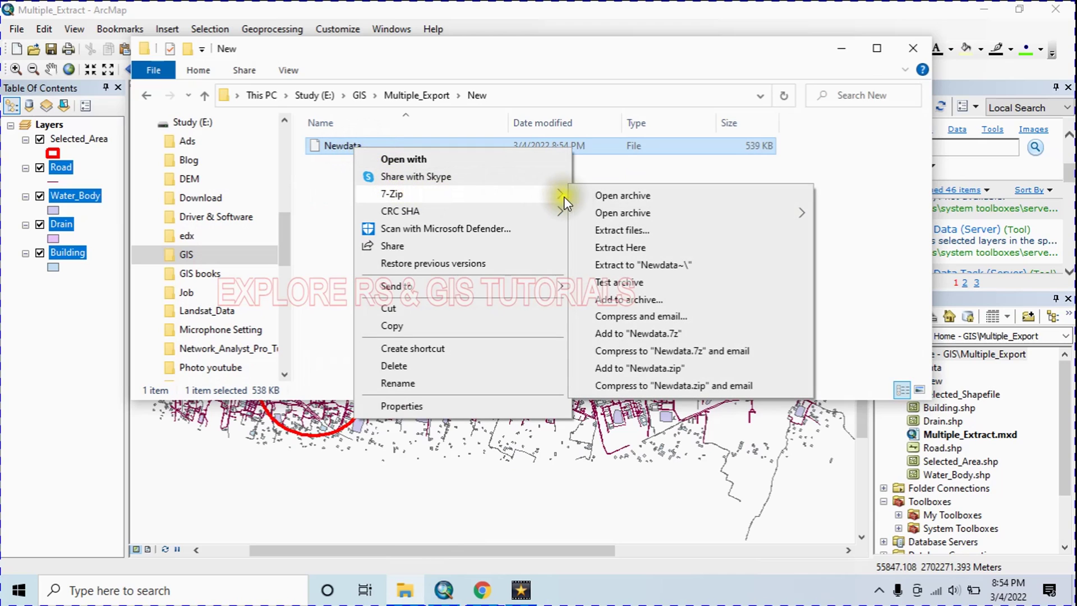
click(643, 264)
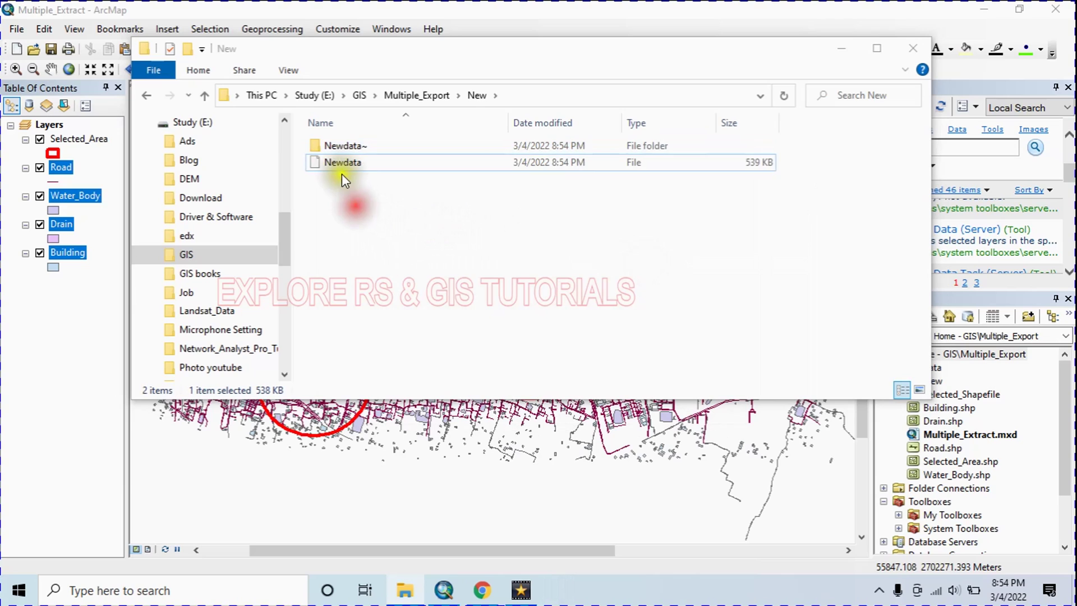
Add all extracted files from Newdata~\zipfolder to the ArcMap table of contents and minimize File Explorer.
double_click(340, 147)
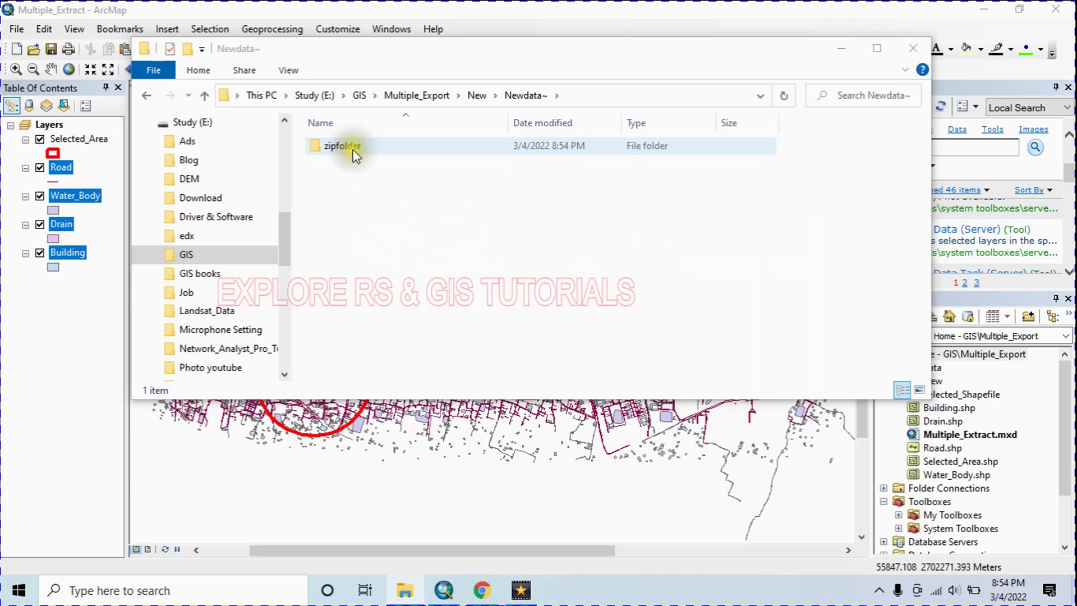
double_click(355, 146)
drag(391, 67, 446, 64)
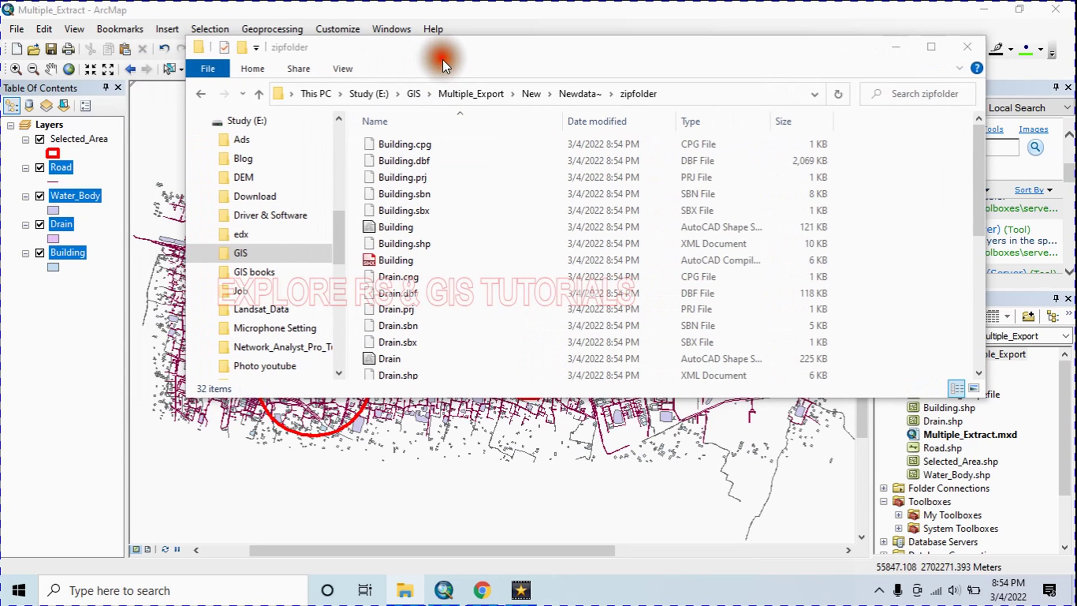
drag(979, 220, 977, 357)
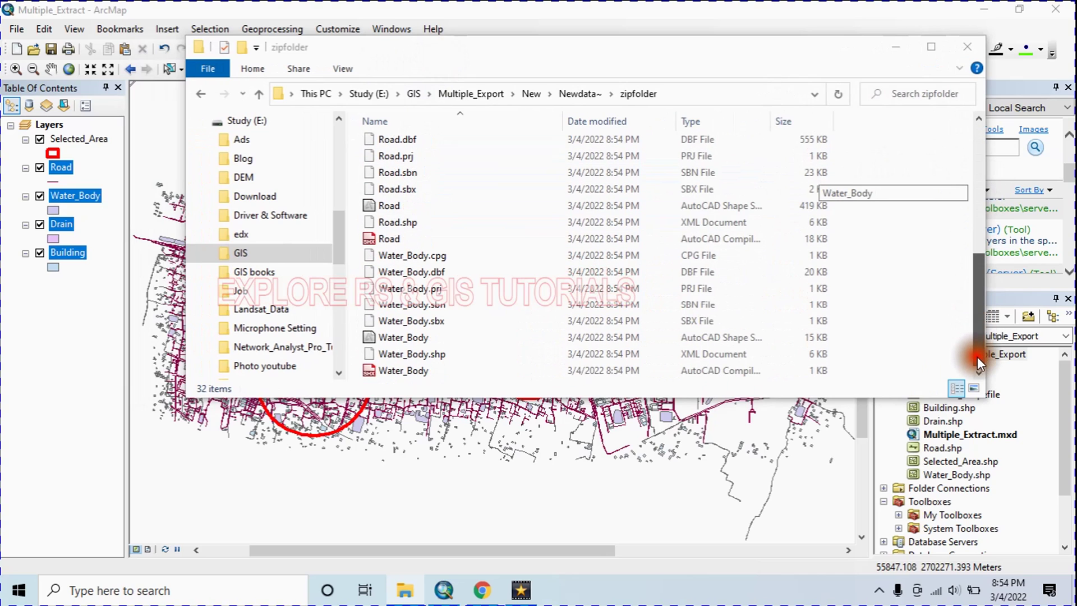
scroll(398, 163, up, 6)
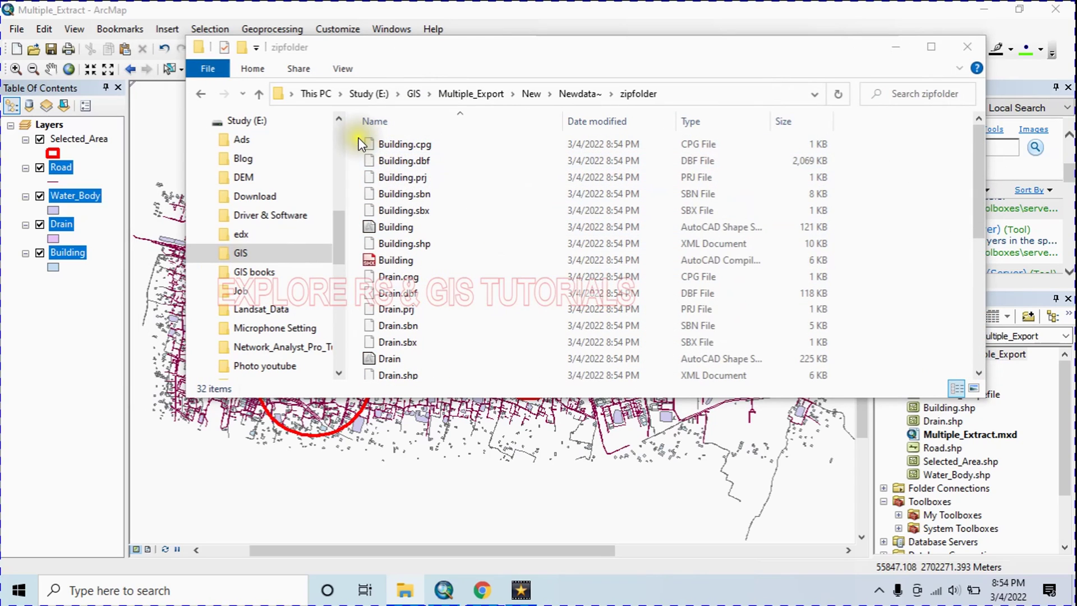
drag(344, 138, 510, 436)
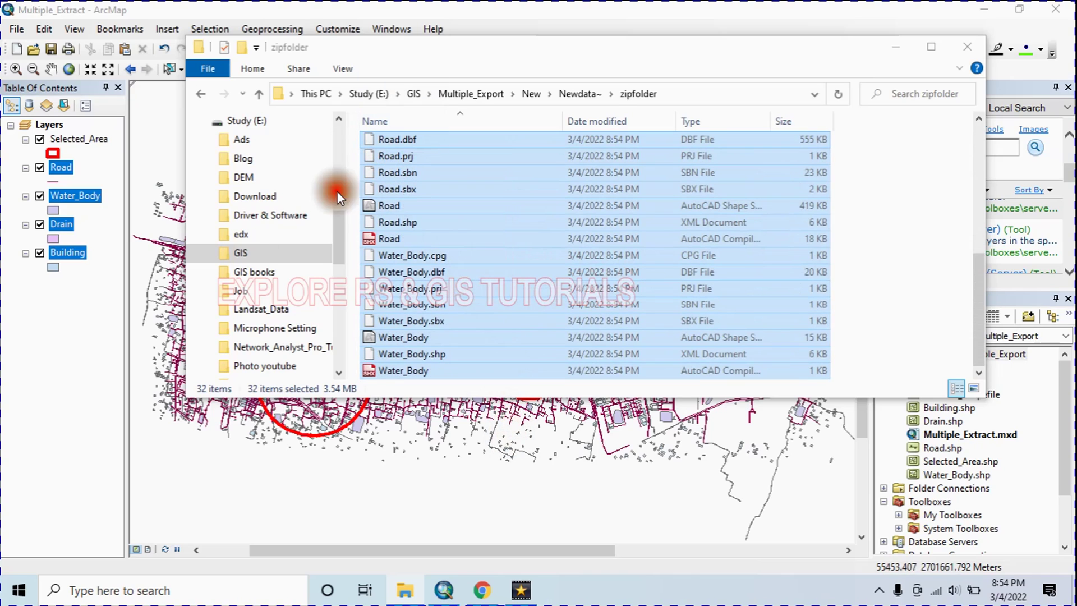
drag(51, 368, 51, 369)
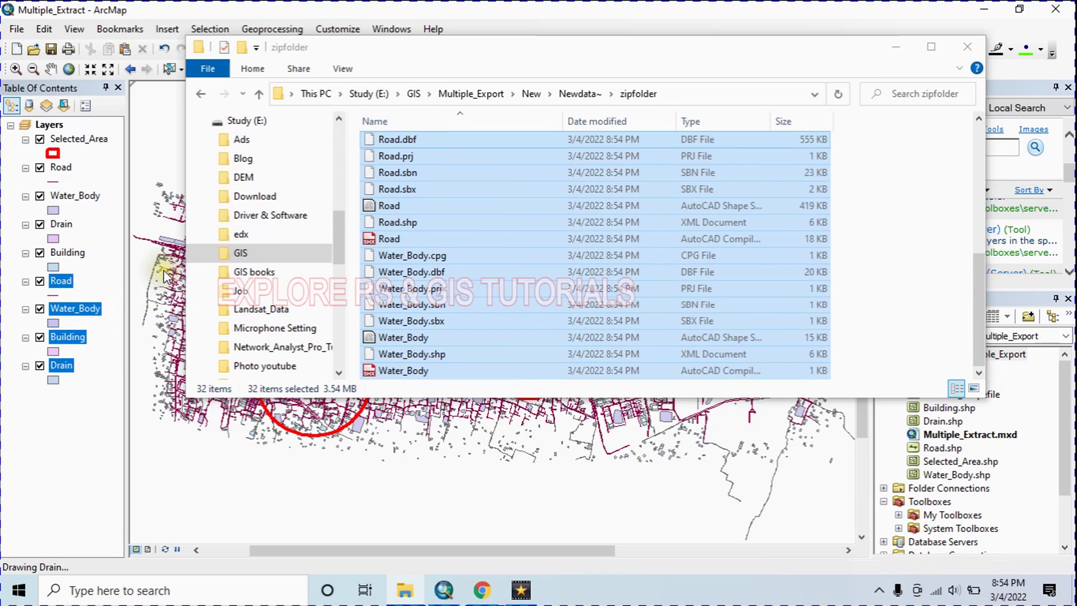
click(896, 47)
Remove Selected_Area and the original Road, Water_Body, Drain and Building layers from the map.
click(71, 143)
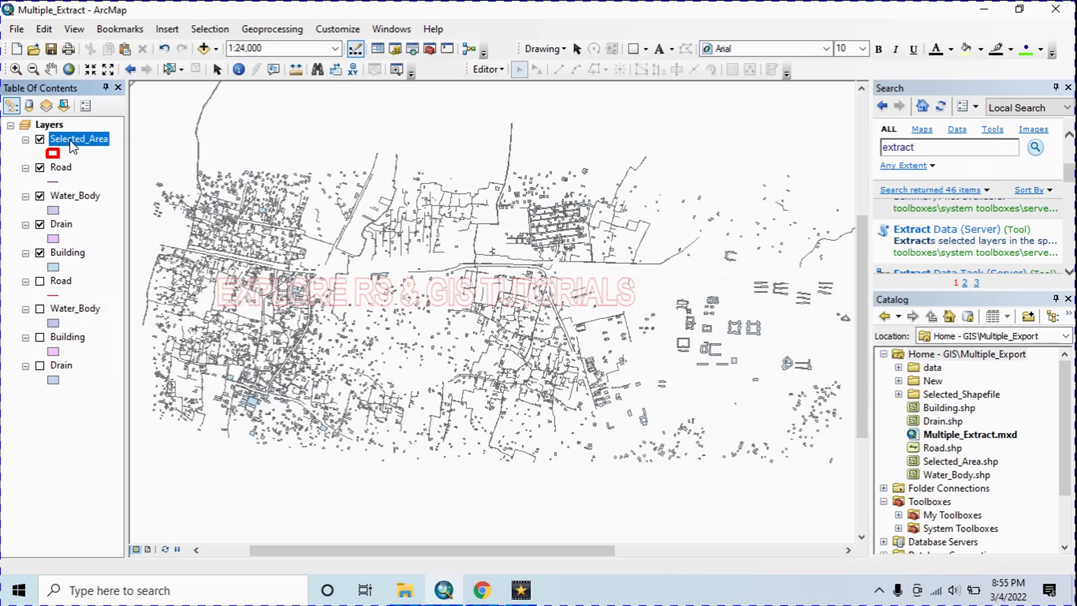
shift+click(69, 255)
key(Delete)
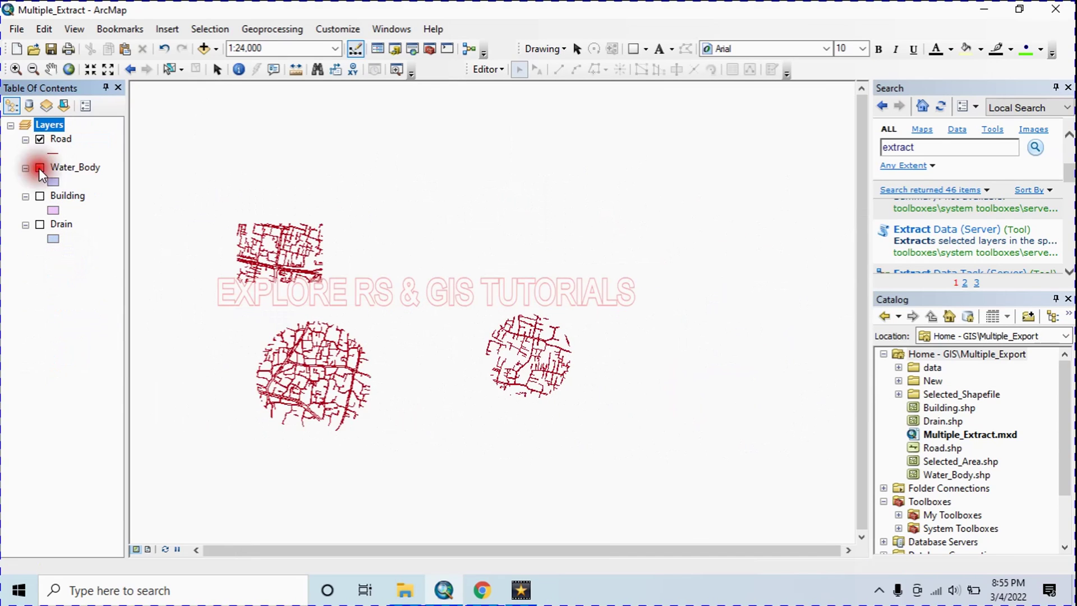
Turn on the clipped Water_Body, Building and Drain layers and inspect the three clipped areas on the map.
click(40, 167)
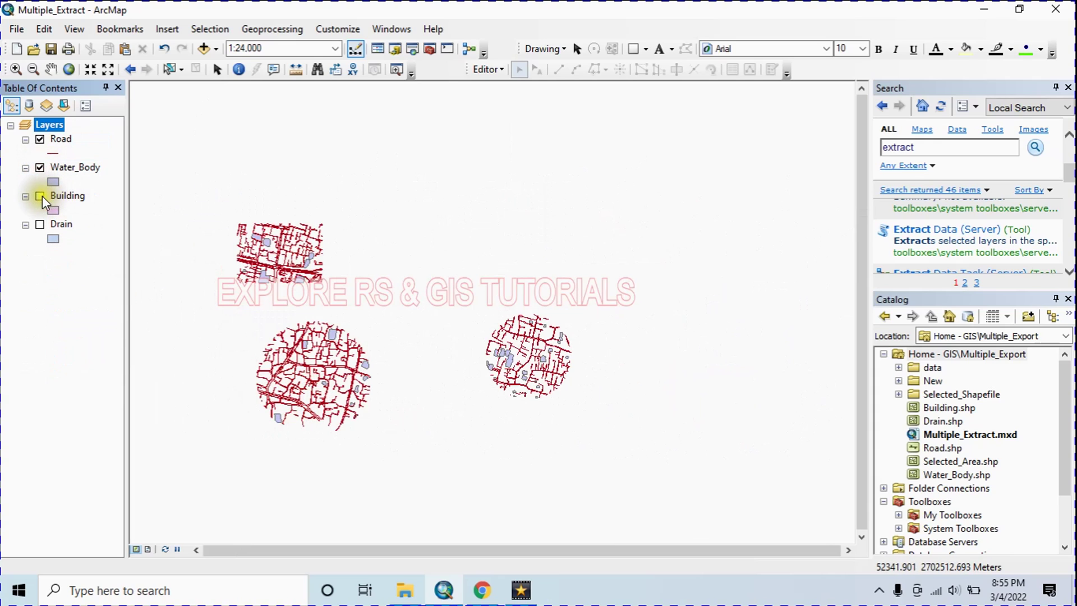
click(40, 196)
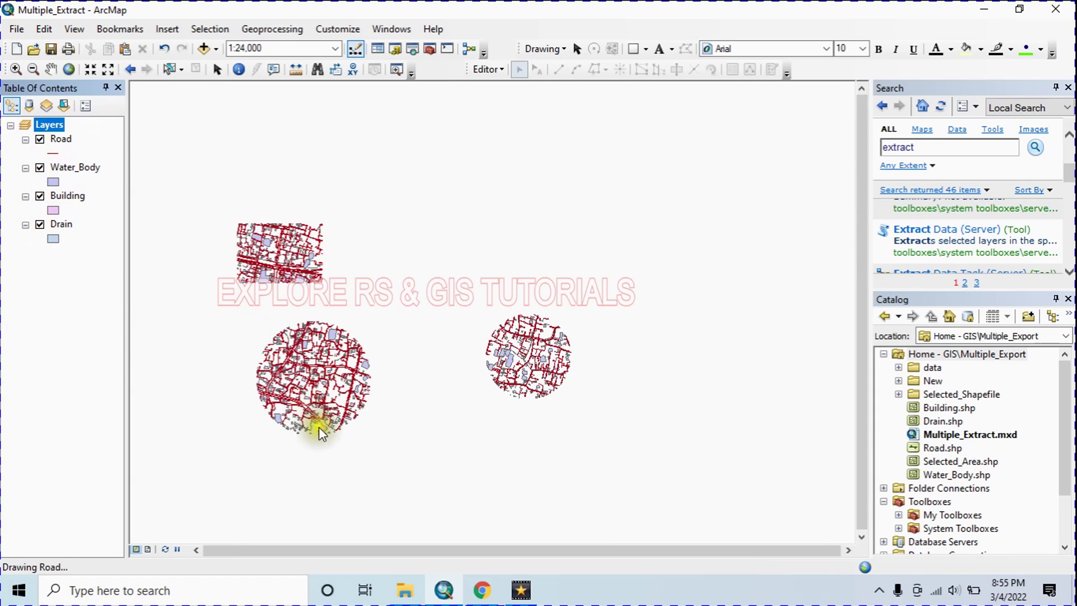
scroll(307, 275, up, 3)
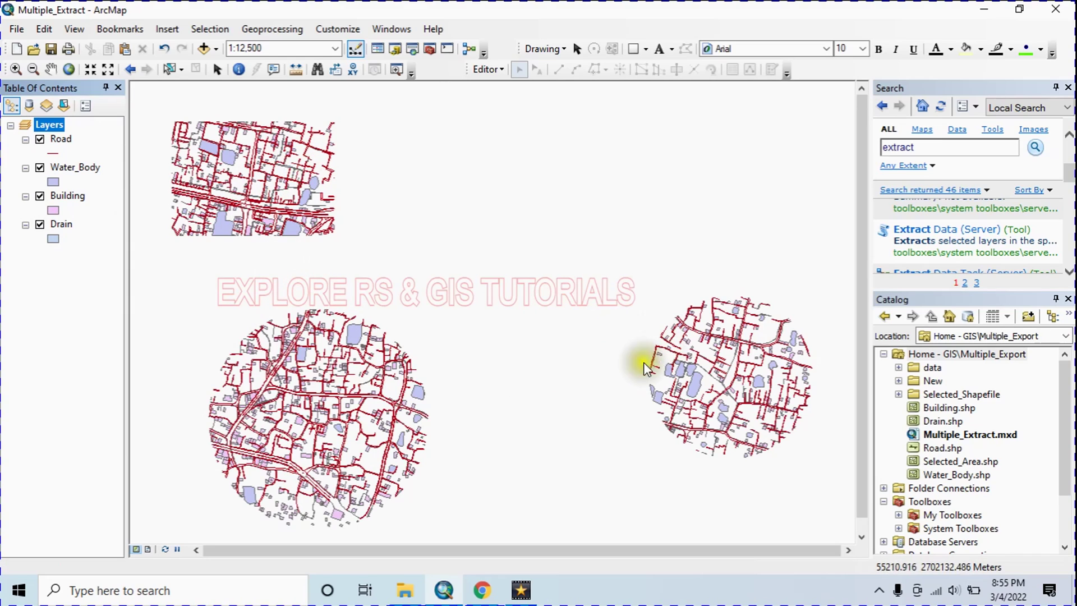
scroll(291, 373, down, 2)
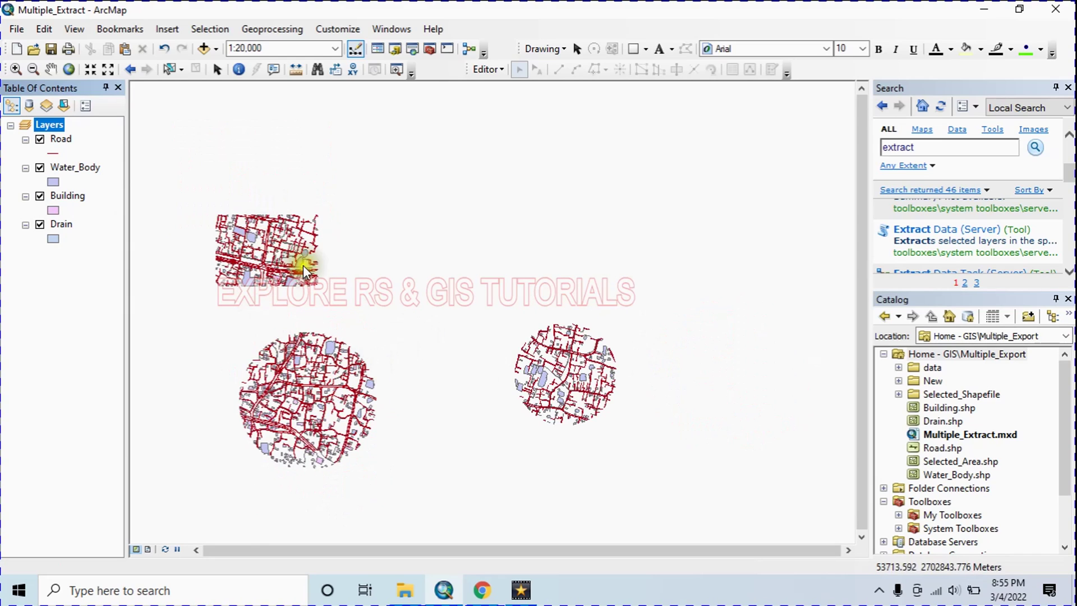